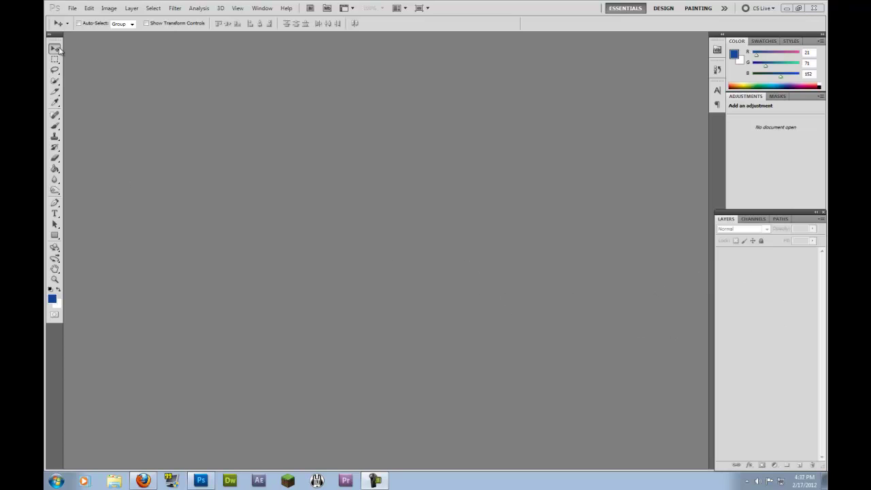
Start a new document, trying the Web, Default Photoshop Size and Mobile & Devices presets.
left_click(73, 8)
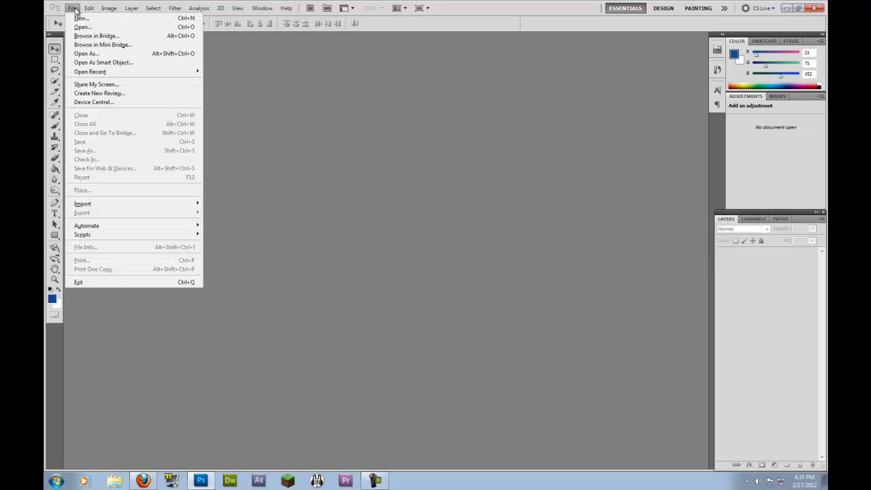
mouse_move(89, 8)
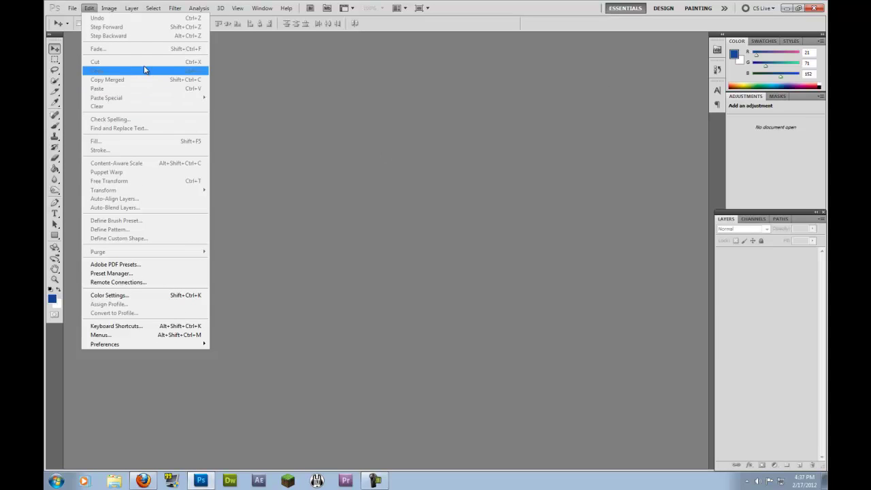
left_click(80, 18)
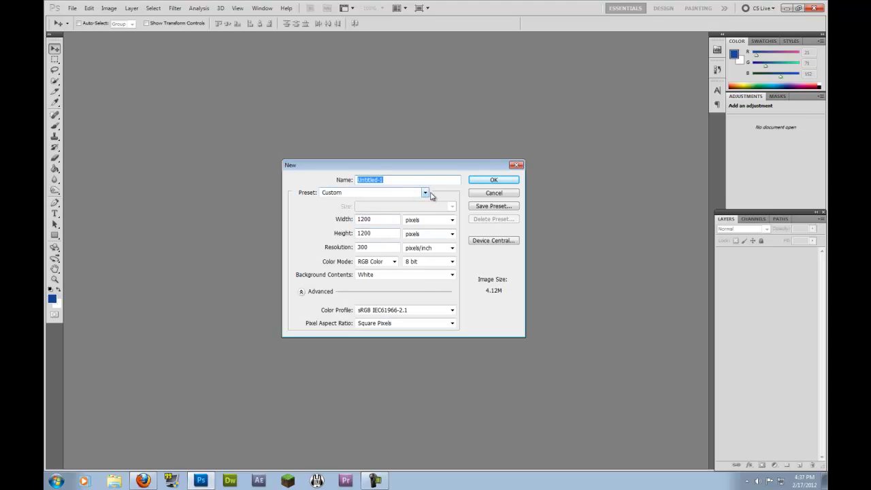
left_click(425, 194)
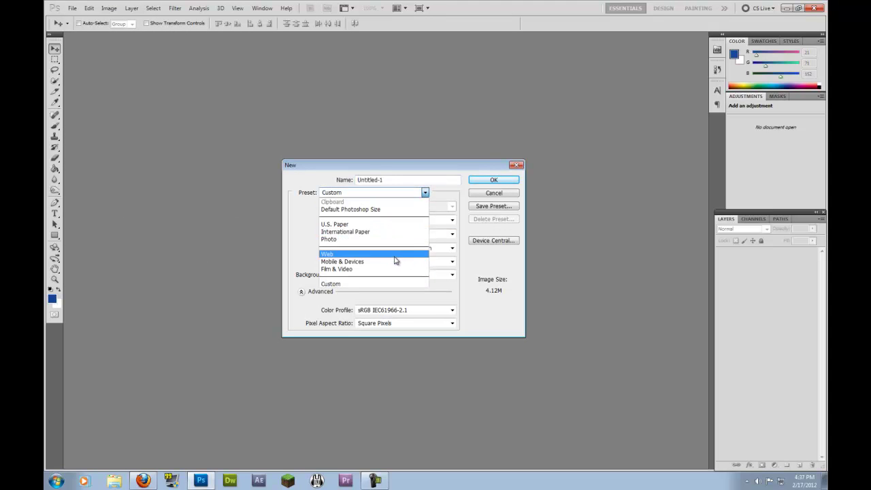
left_click(395, 255)
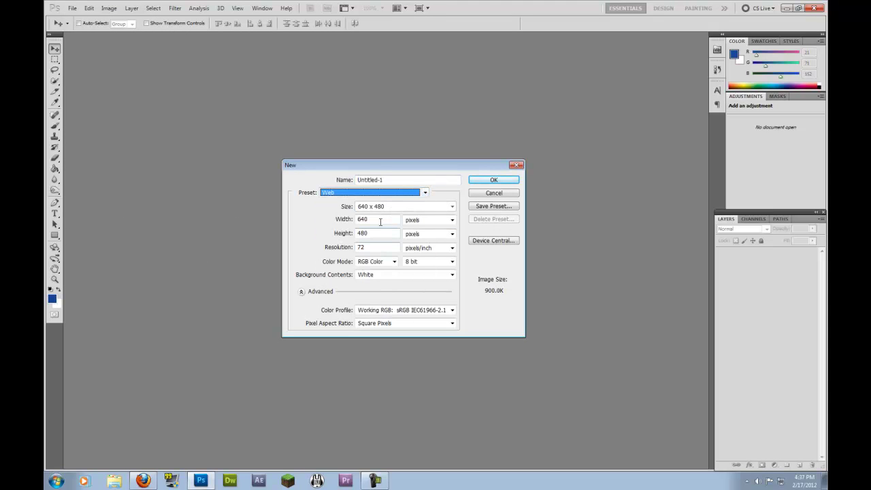
left_click(424, 194)
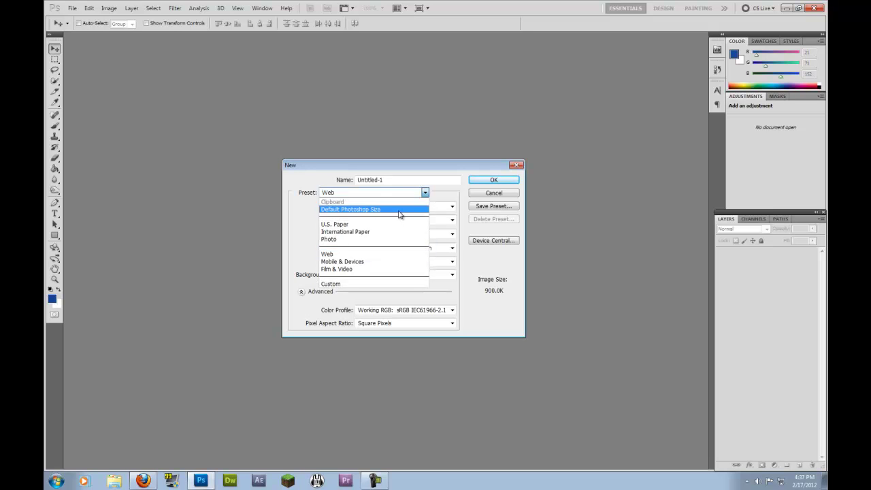
left_click(399, 211)
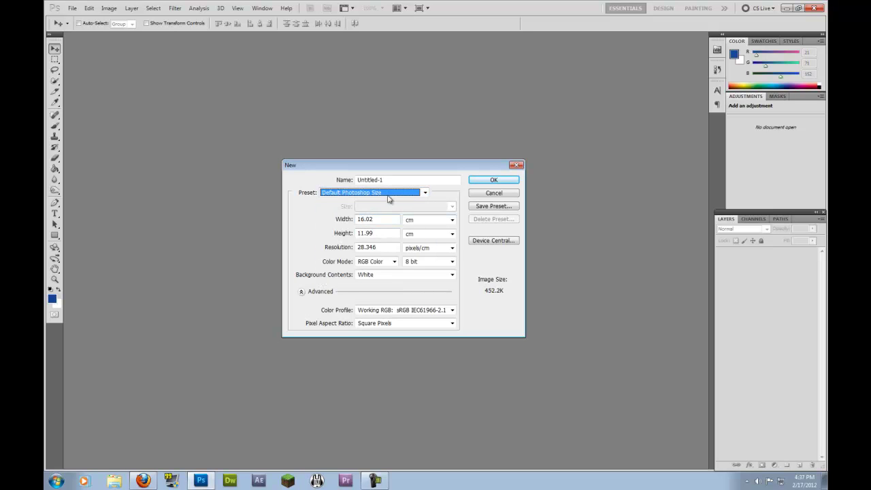
left_click(425, 193)
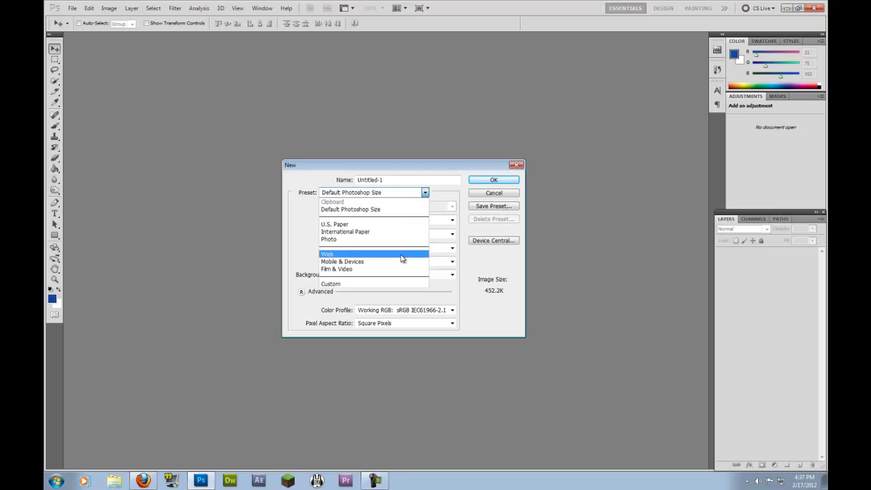
left_click(401, 261)
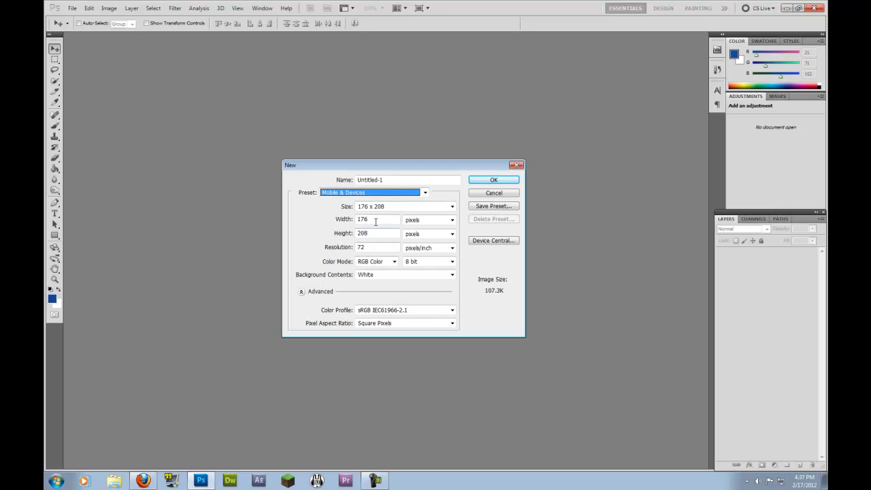
Set the new document's width and height to 1200 pixels.
double_click(366, 220)
type("1200")
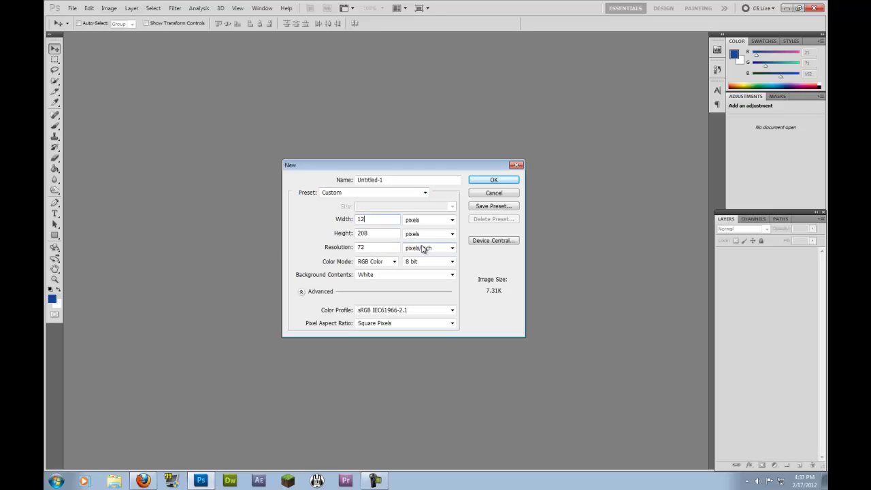
double_click(383, 234)
type("1200")
Create the 1200 × 1200 document and rename its Background layer to BG.
left_click(493, 179)
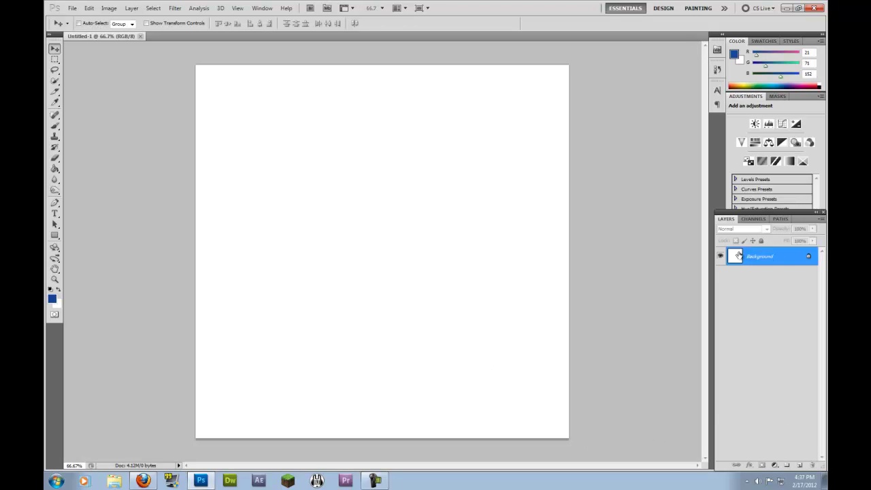
double_click(769, 256)
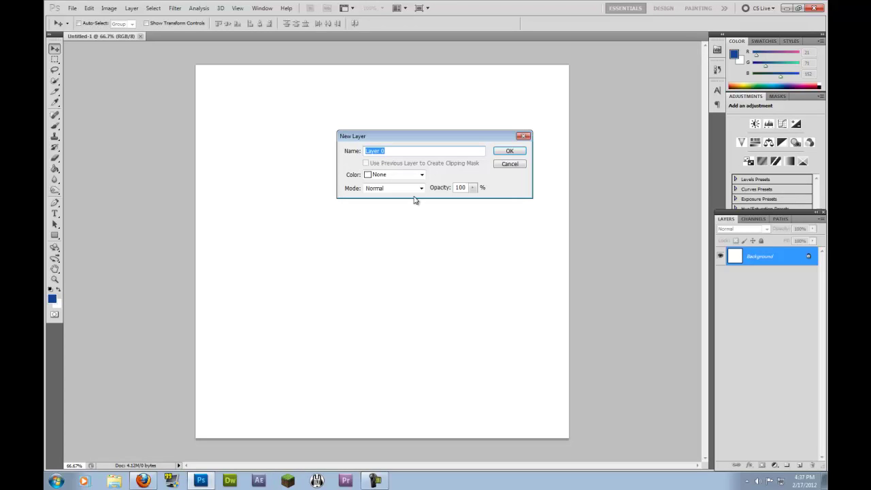
type("BG")
left_click(510, 151)
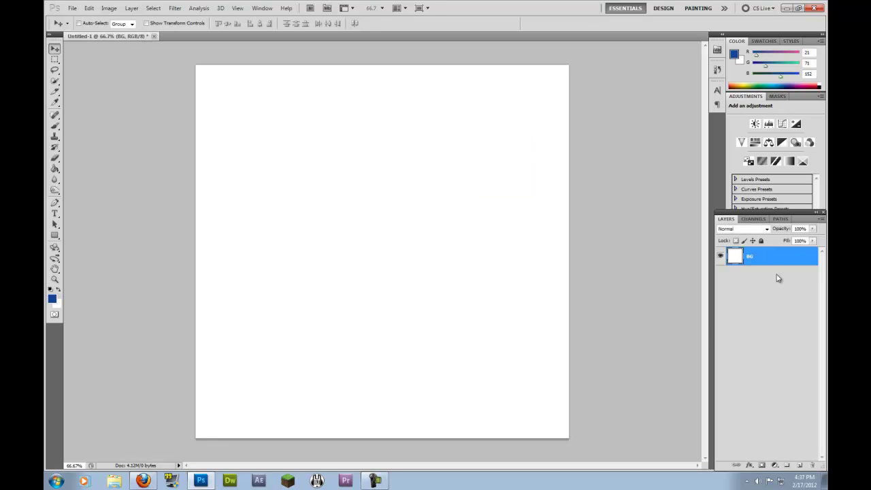
Set the foreground colour to dark brown #29231d.
left_click(53, 299)
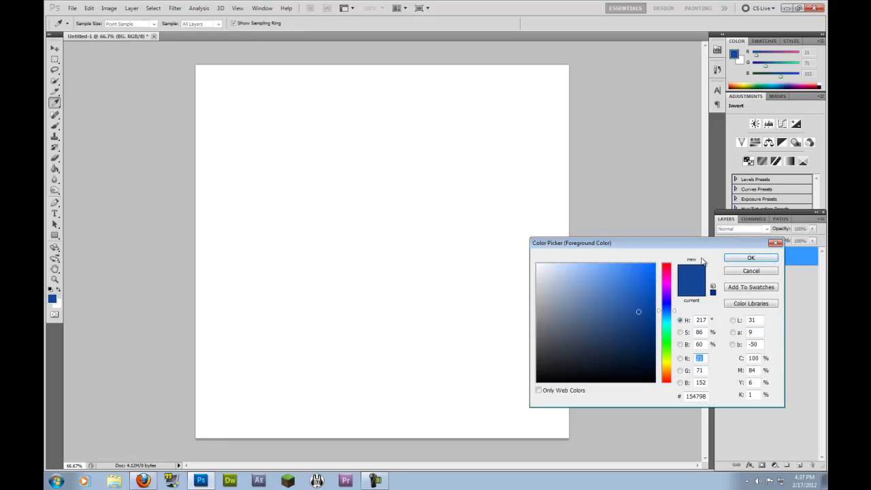
left_click(609, 281)
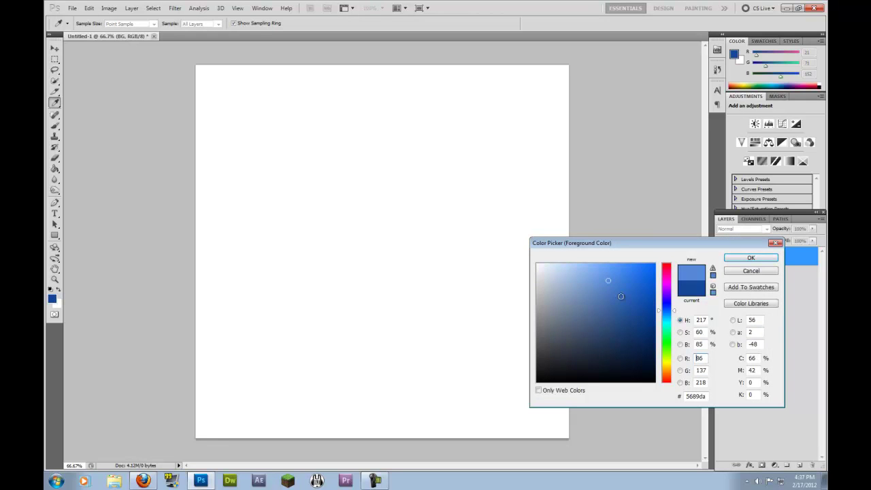
left_click(667, 373)
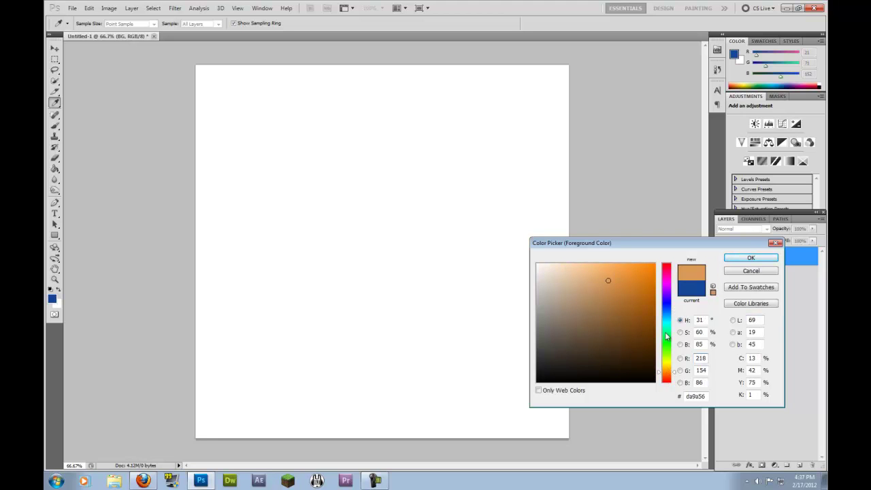
left_click(555, 273)
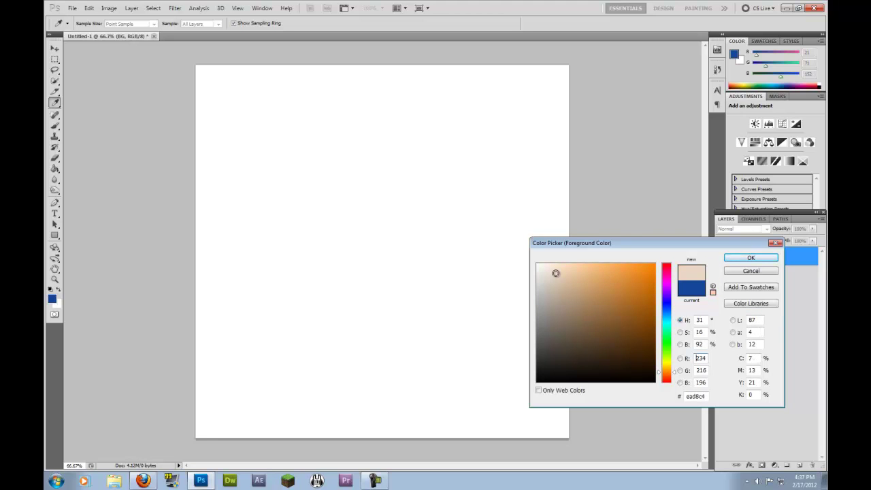
left_click(550, 271)
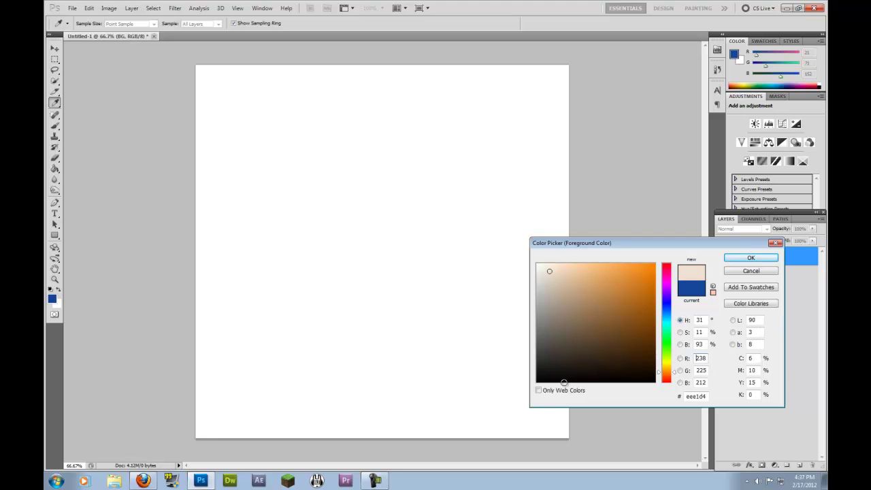
left_click(610, 380)
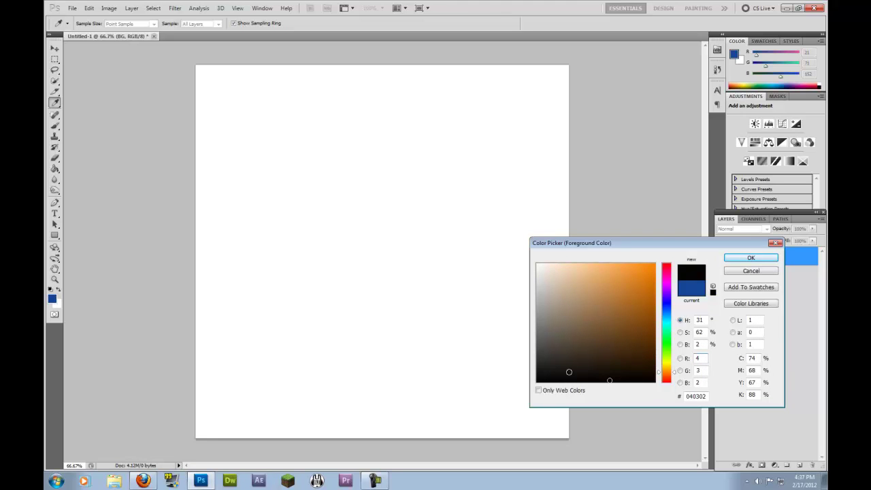
left_click(565, 366)
left_click(573, 363)
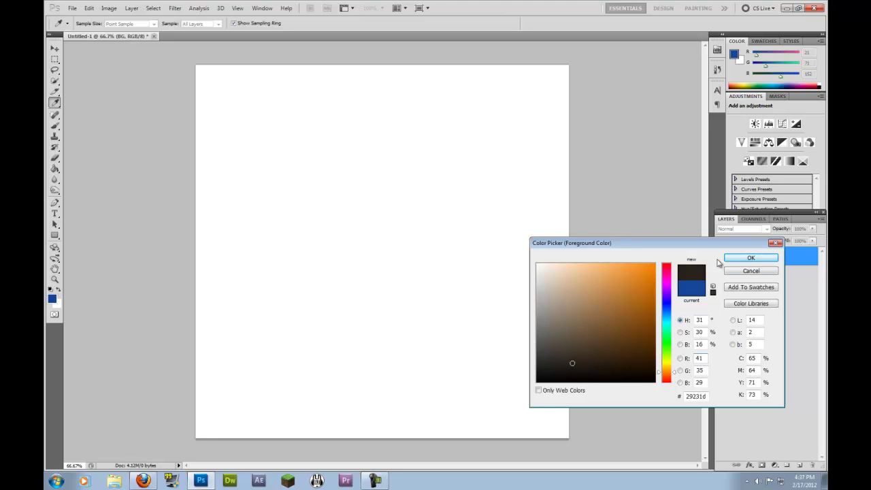
left_click(752, 259)
key("v")
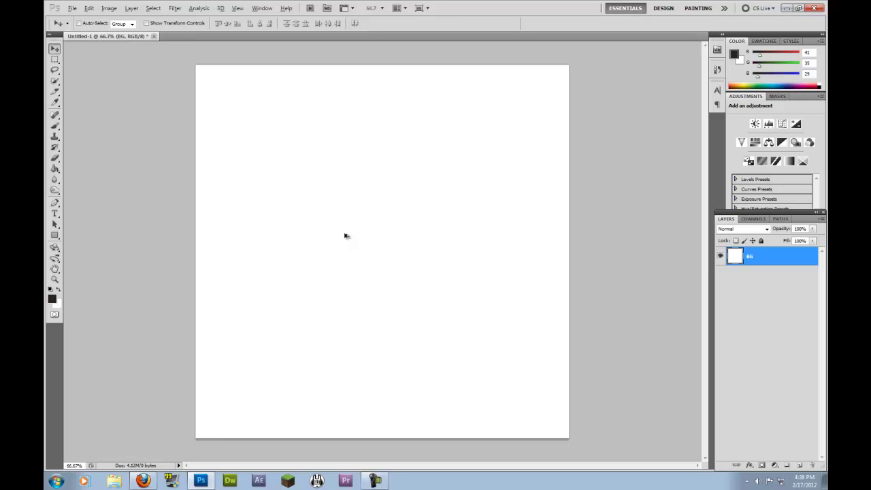
Fill the BG layer with the dark brown and add a new empty layer above it.
key("alt+BackSpace")
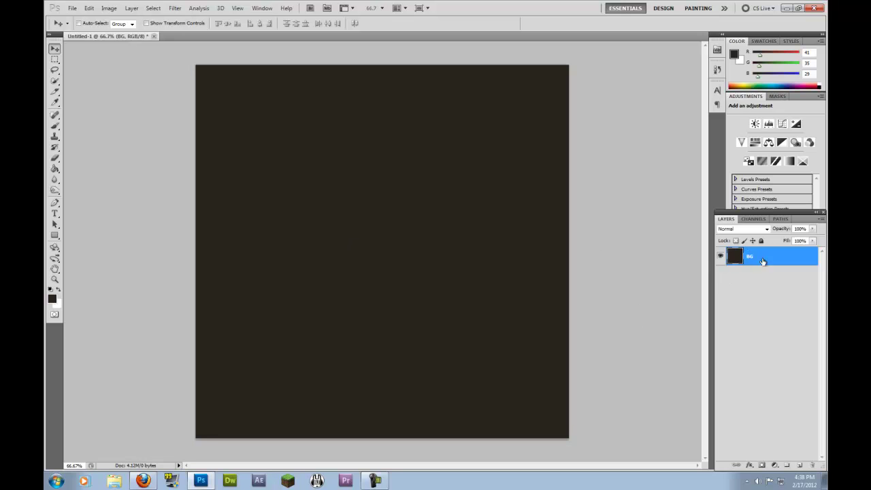
left_click(799, 466)
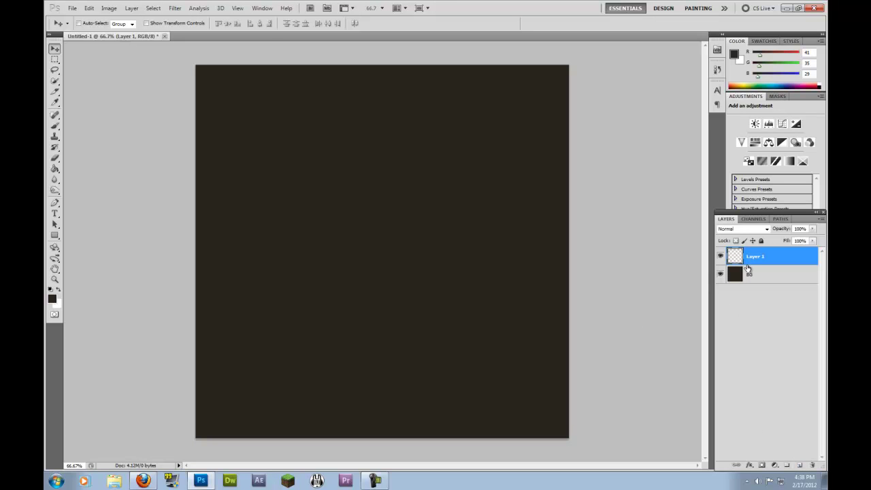
double_click(755, 262)
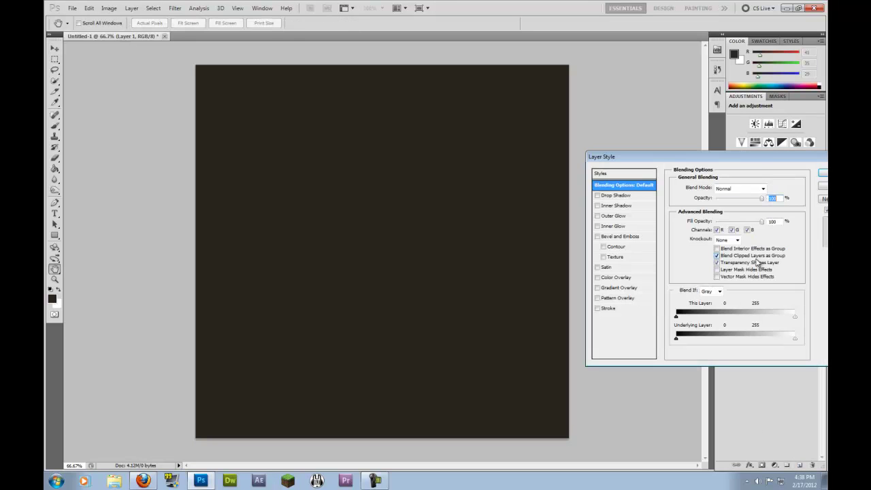
left_click(821, 186)
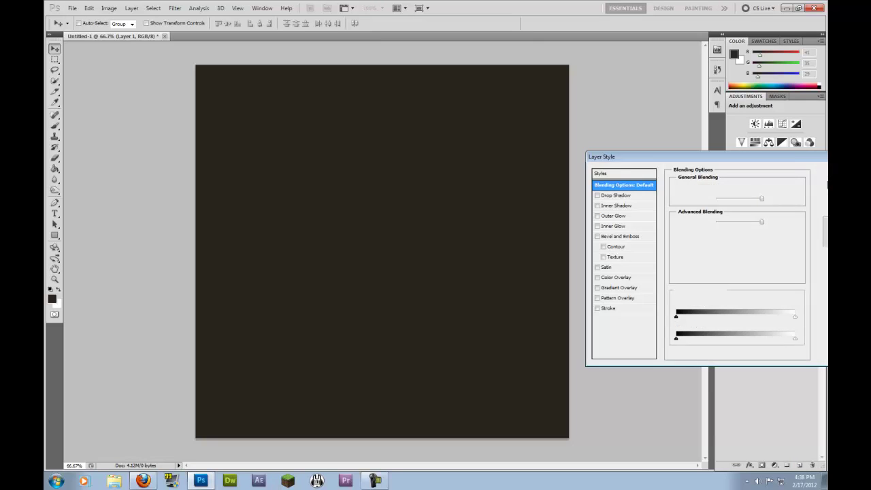
Rename the new layer to Banner.
double_click(760, 256)
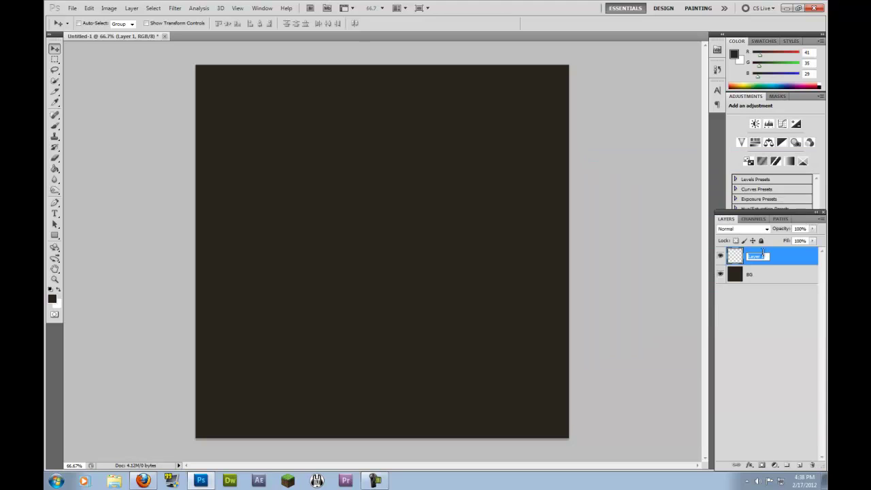
type("Banner")
left_click(752, 371)
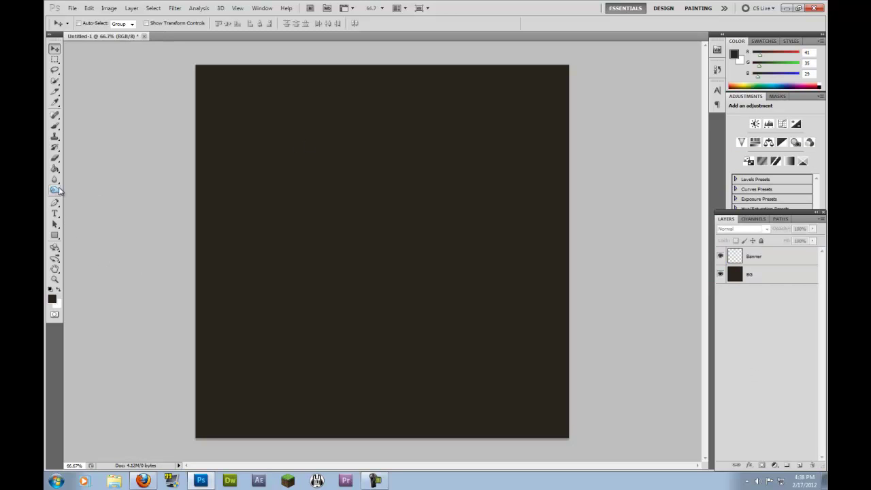
left_click(55, 236)
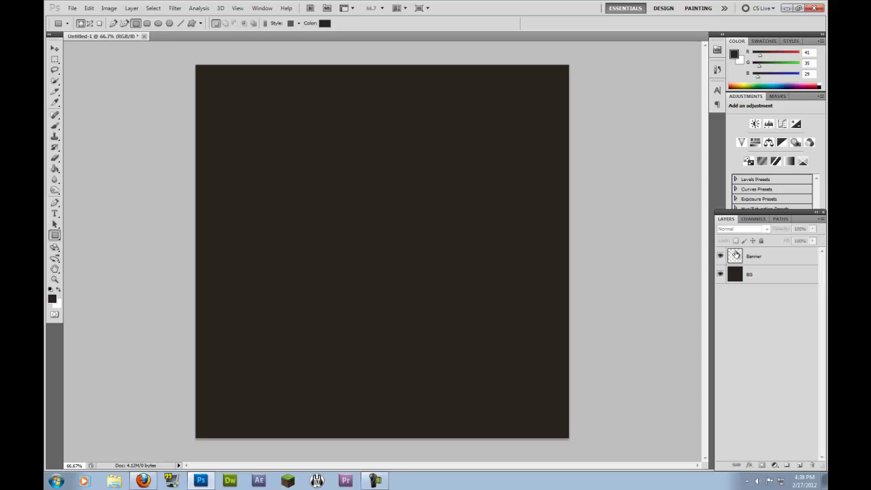
On the Banner layer, set the foreground colour to a lighter warm brown.
left_click(736, 256)
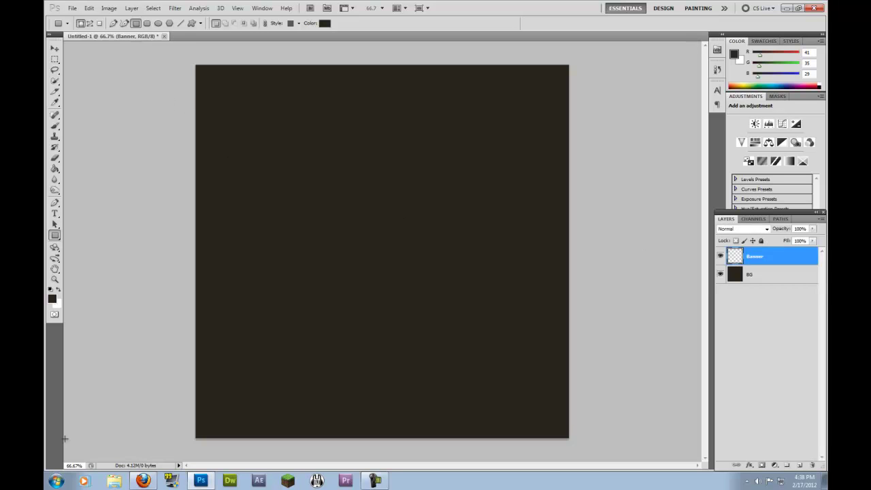
left_click(53, 300)
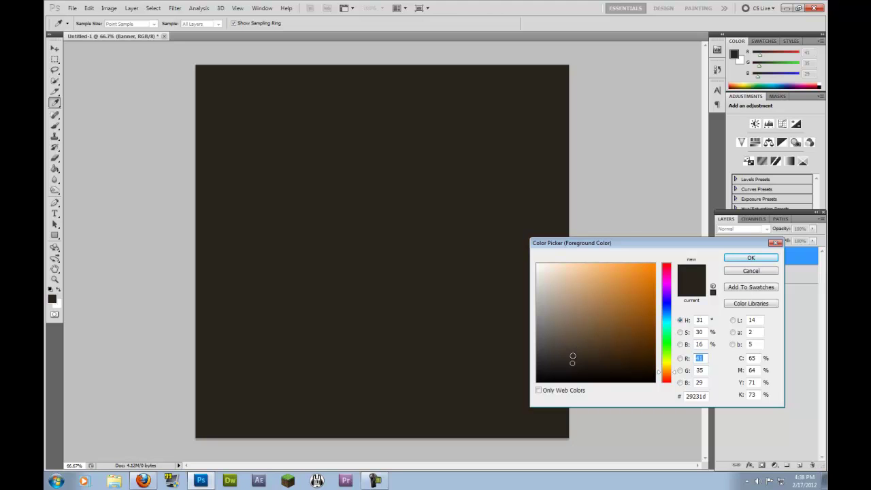
left_click_drag(573, 358, 562, 350)
left_click(749, 261)
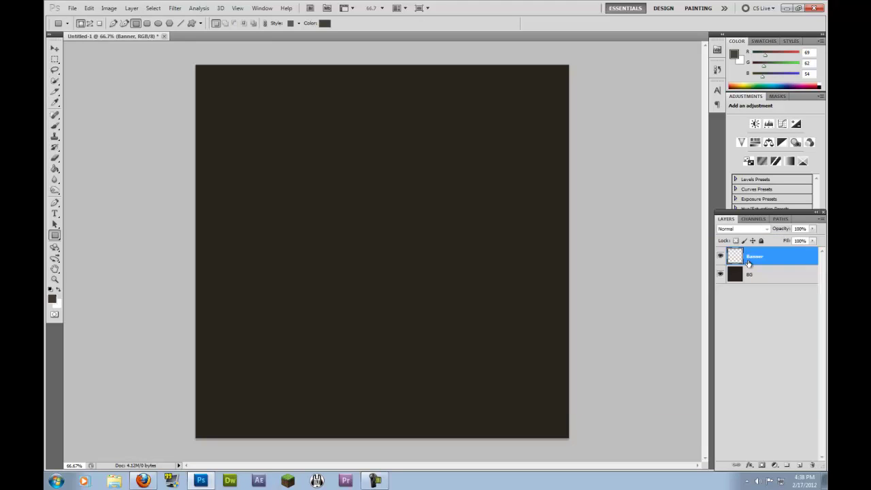
Draw a trial banner rectangle across the top of the page.
mouse_move(162, 85)
left_mouse_down()
mouse_move(558, 189)
mouse_move(666, 175)
mouse_move(644, 129)
mouse_move(622, 169)
left_mouse_up()
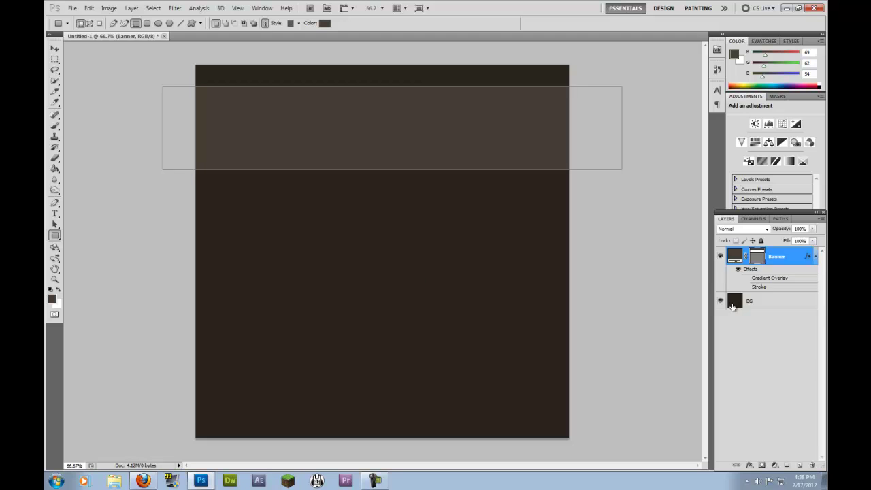
left_click(735, 301)
left_click(729, 261)
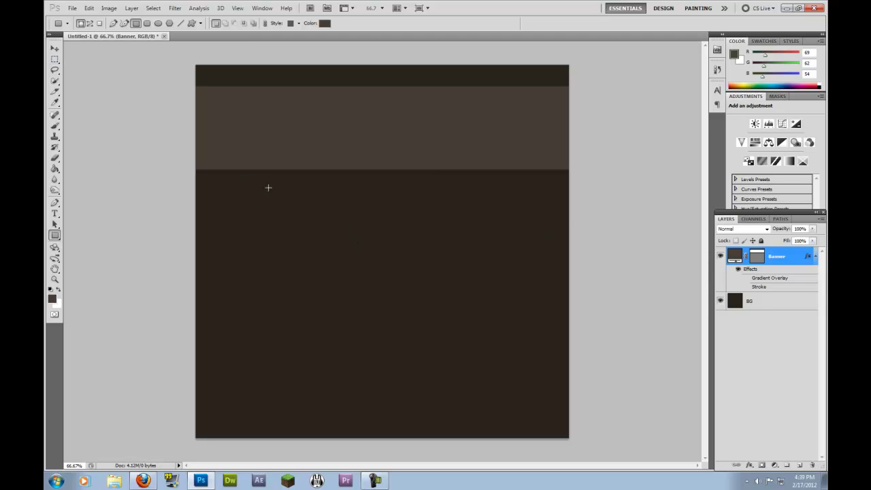
key("ctrl+z")
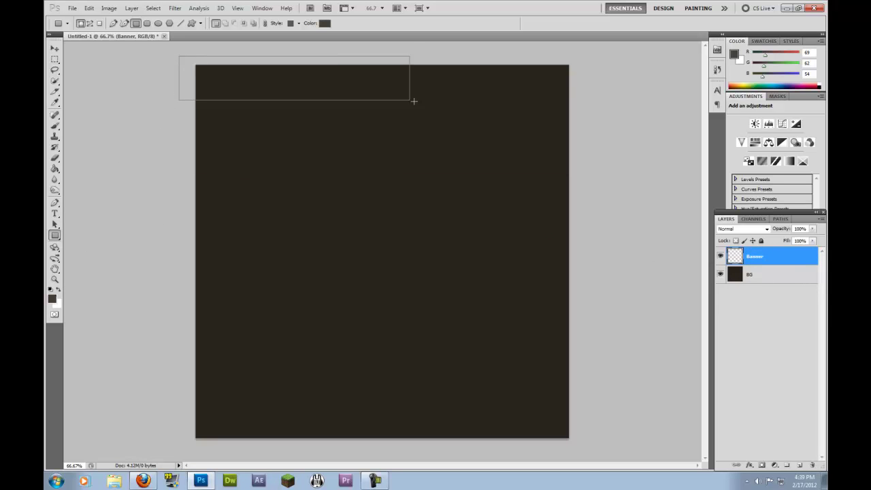
mouse_move(413, 101)
left_mouse_down()
mouse_move(587, 144)
mouse_move(600, 164)
left_mouse_up()
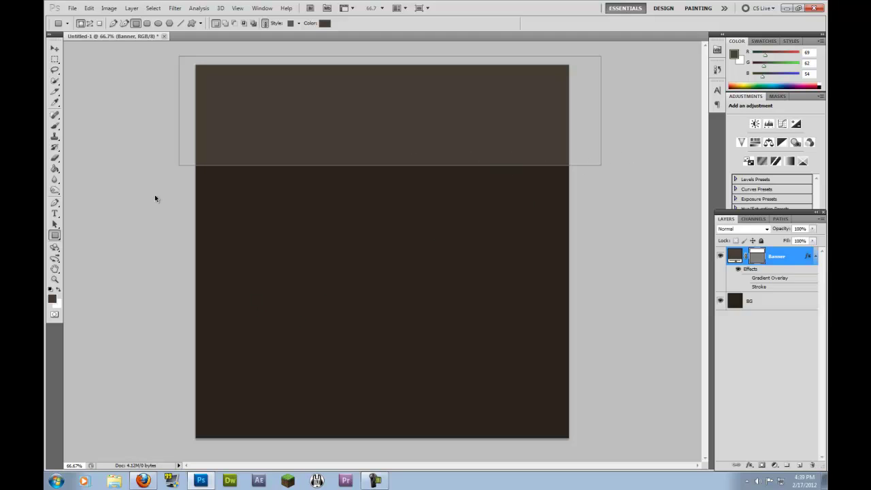
key("ctrl+alt+z")
key("ctrl+alt+z")
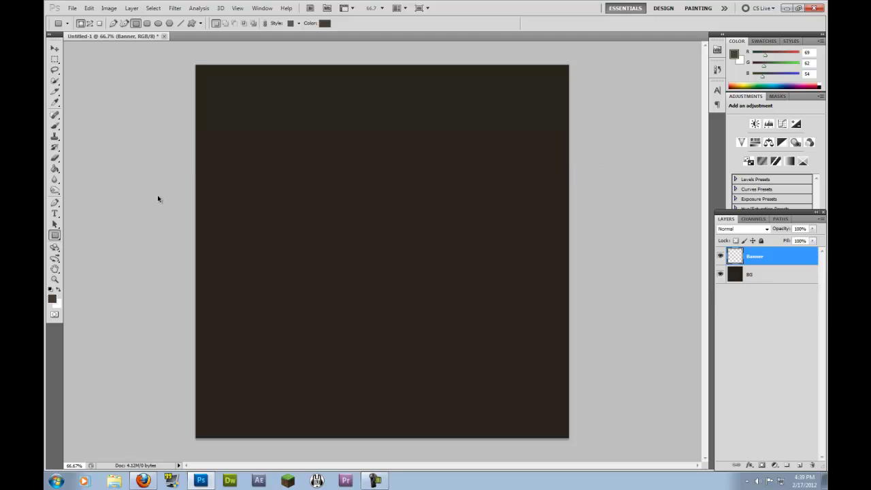
mouse_move(184, 51)
left_mouse_down()
mouse_move(256, 86)
mouse_move(538, 138)
mouse_move(591, 135)
left_mouse_up()
left_click(55, 236)
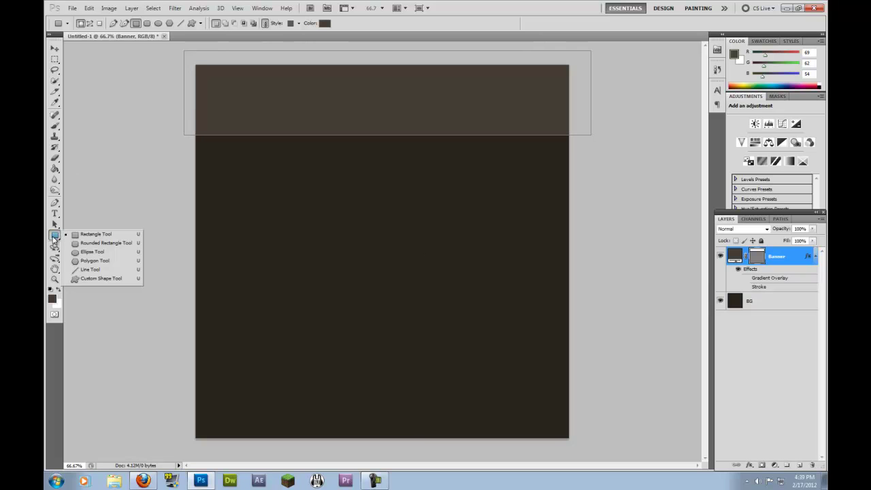
left_click(87, 253)
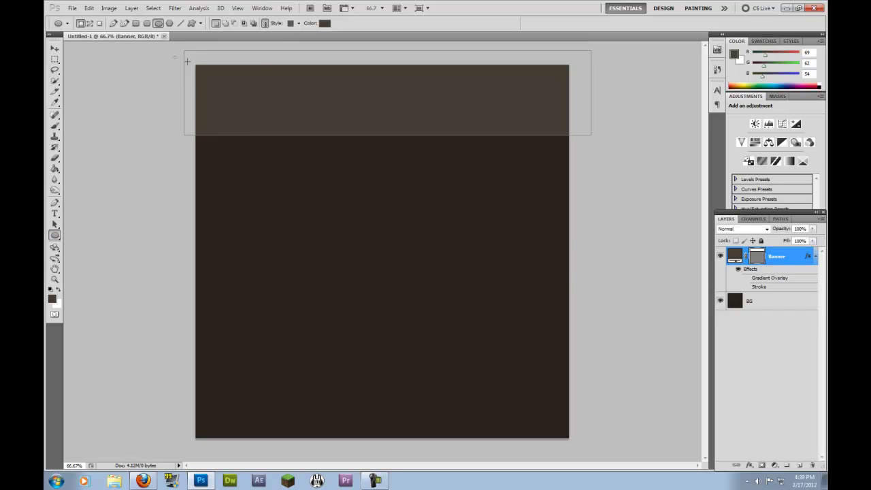
left_click_drag(187, 62, 593, 190)
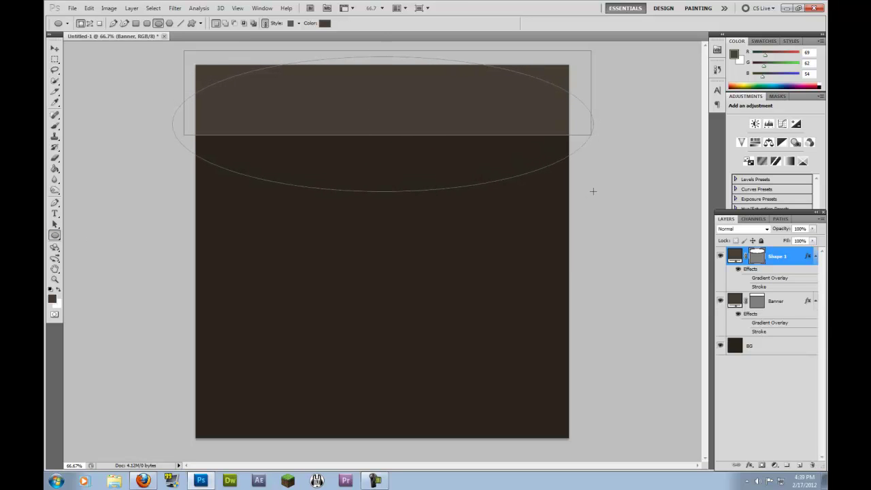
left_click(55, 50)
left_click_drag(337, 174, 343, 142)
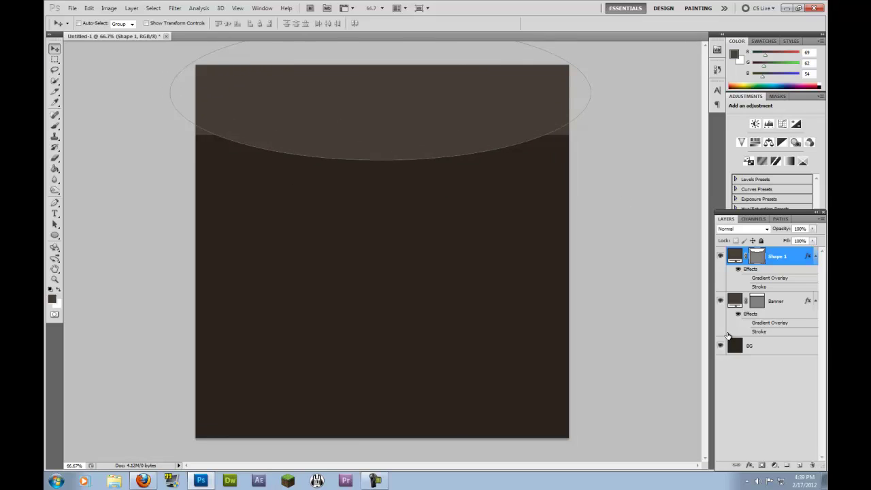
left_click(735, 346)
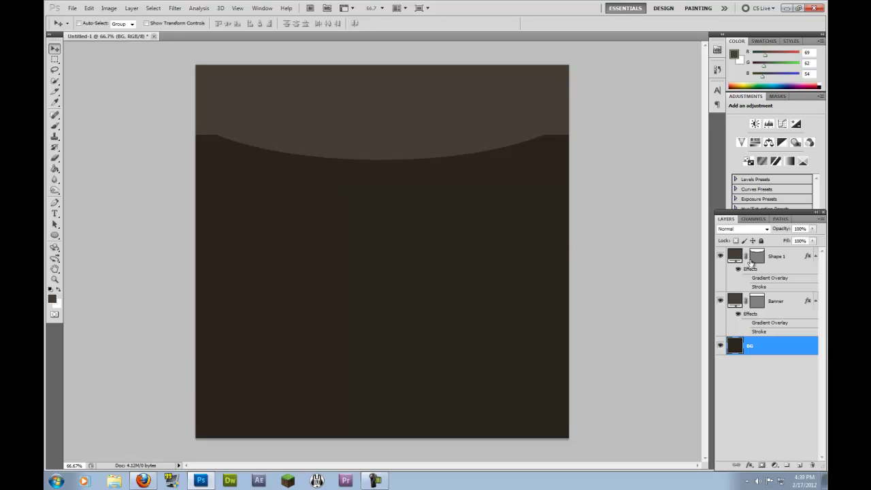
left_click(742, 258)
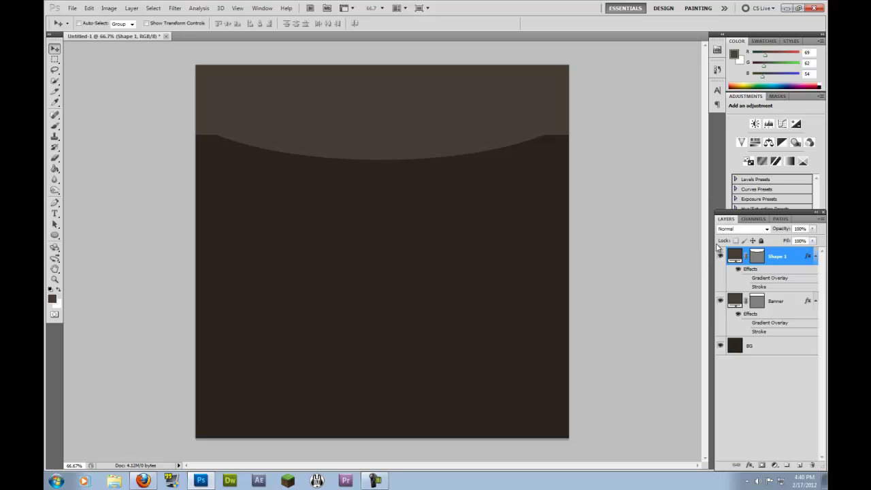
key("alt+period")
key("alt+comma")
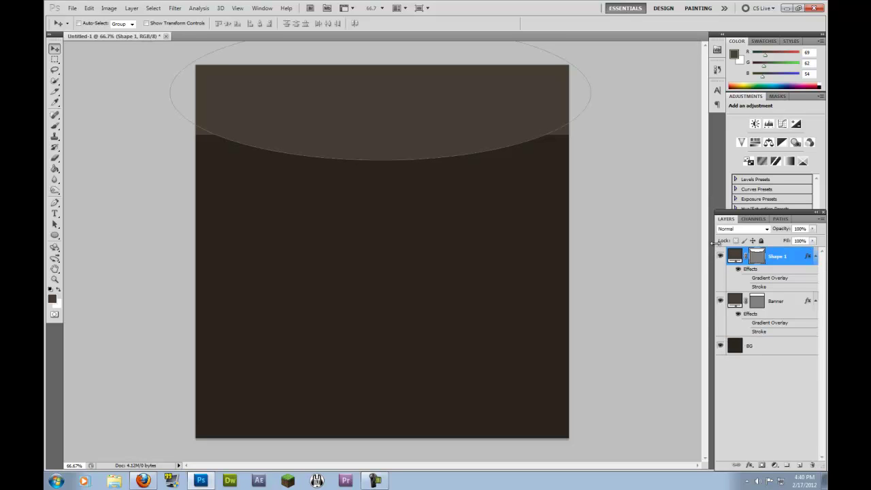
key("ctrl+alt+z")
key("ctrl+alt+z")
key("ctrl+alt+z")
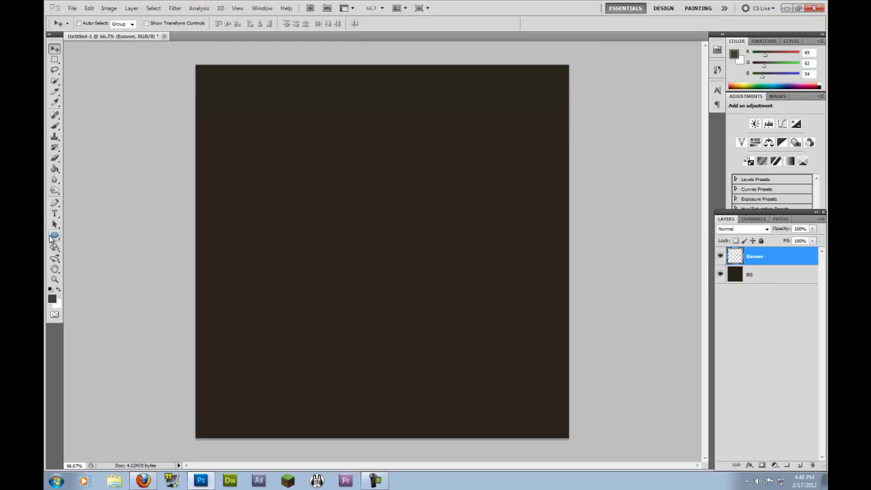
Draw the banner rectangle across the upper page and nudge it up a few pixels.
left_click_drag(55, 235, 94, 236)
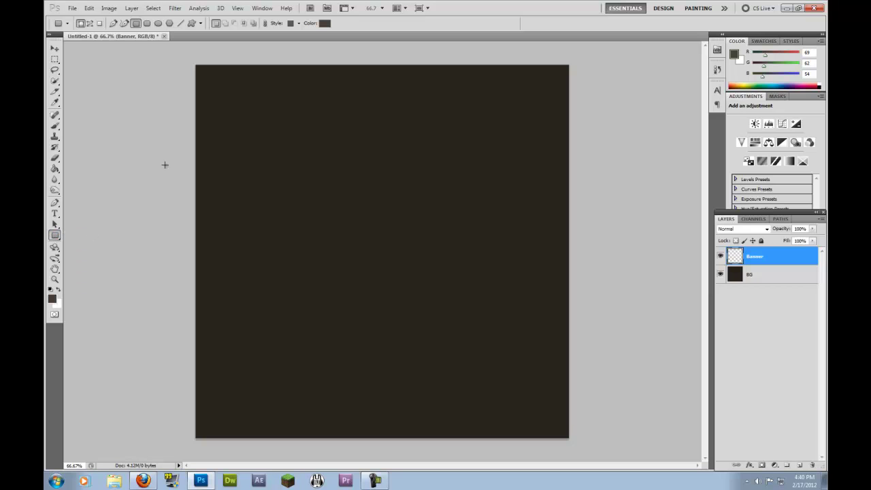
mouse_move(163, 92)
left_mouse_down()
mouse_move(508, 191)
mouse_move(629, 190)
left_mouse_up()
left_click(56, 50)
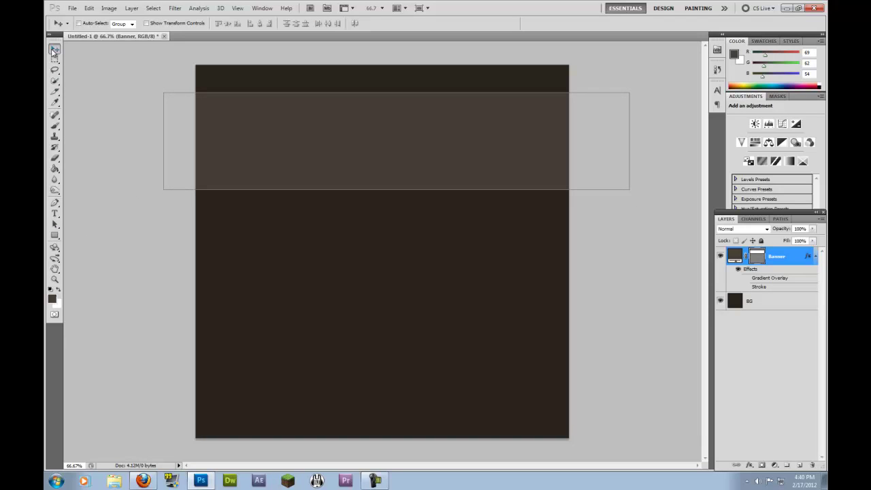
left_click_drag(326, 157, 324, 151)
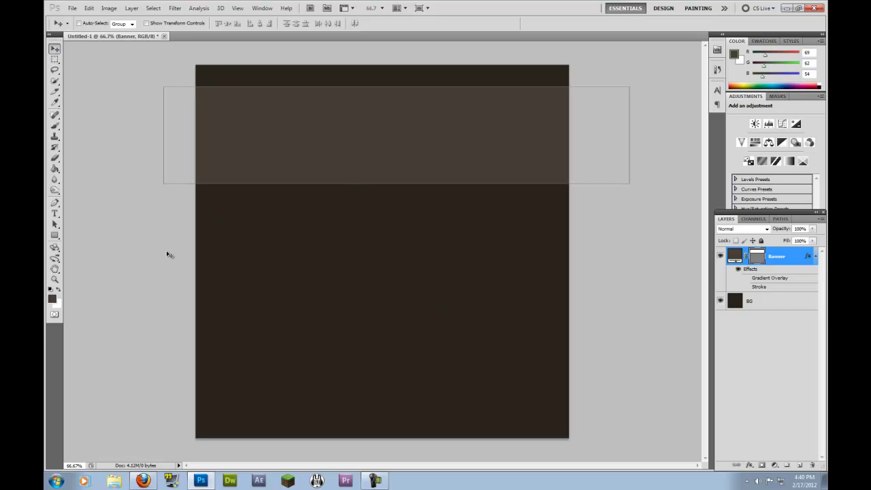
Add a new empty layer named Logo above the banner.
left_click(800, 465)
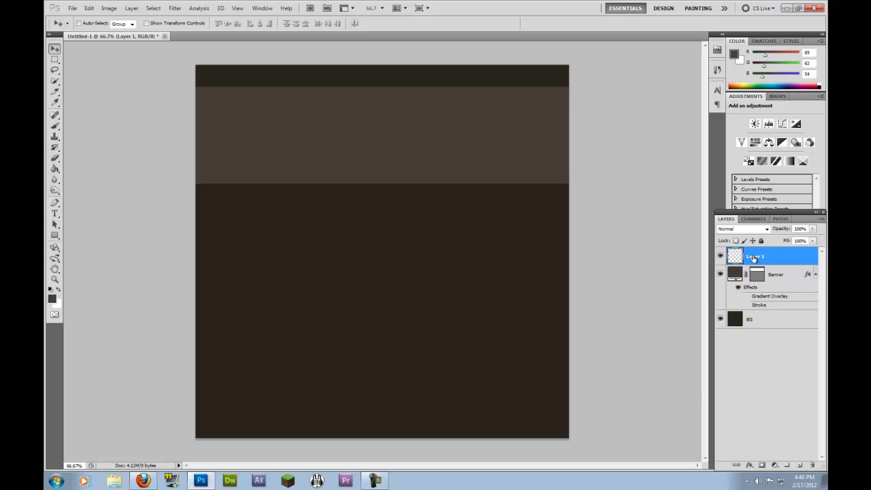
double_click(757, 256)
type("Logo")
left_click(783, 395)
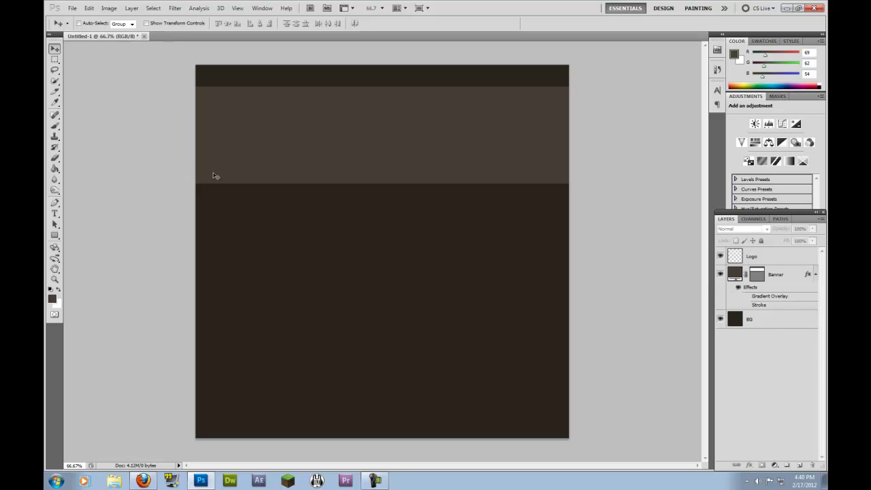
Select the Brush tool and browse the brush preset list.
left_click(53, 127)
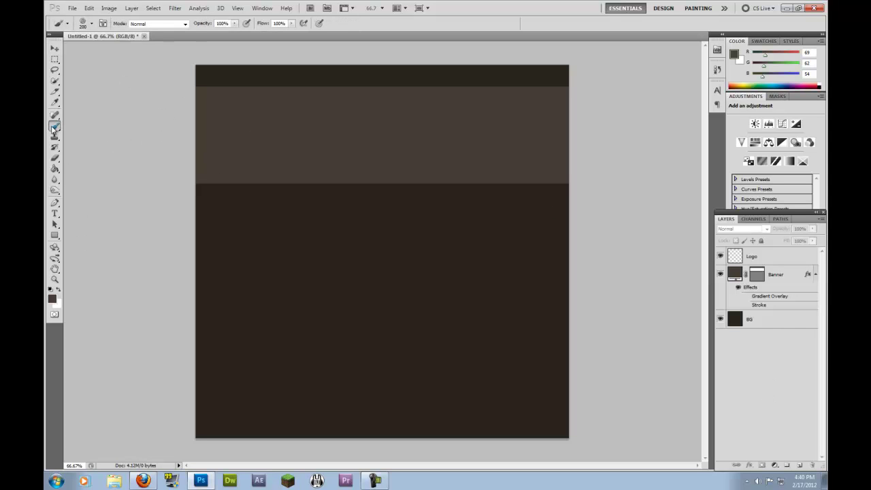
left_click(92, 24)
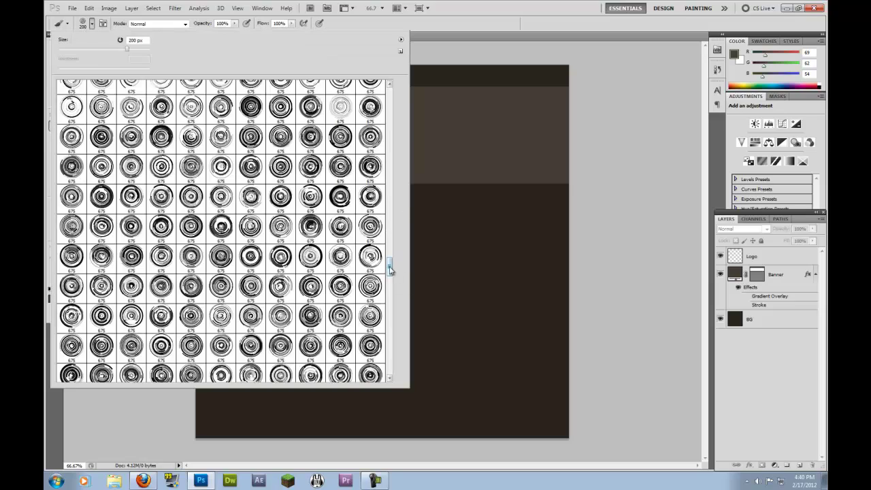
mouse_move(389, 267)
left_mouse_down()
mouse_move(388, 98)
mouse_move(399, 184)
mouse_move(390, 279)
mouse_move(405, 348)
mouse_move(408, 318)
left_mouse_up()
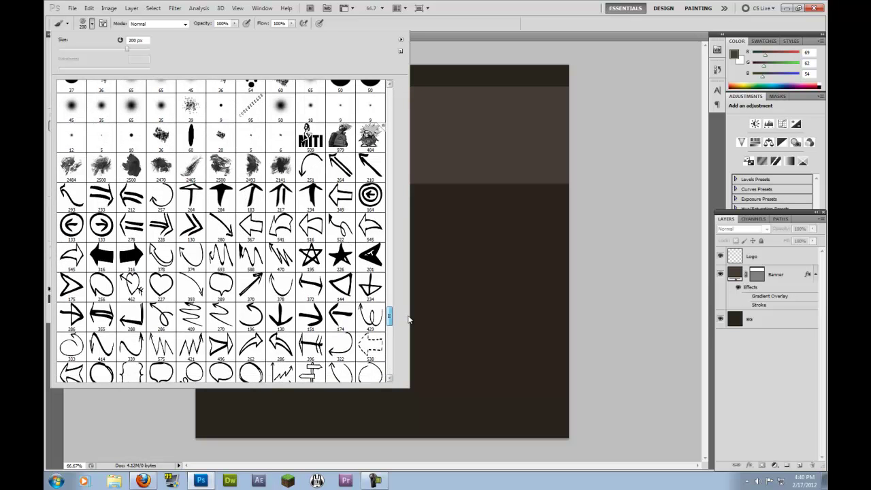
left_click_drag(409, 318, 312, 322)
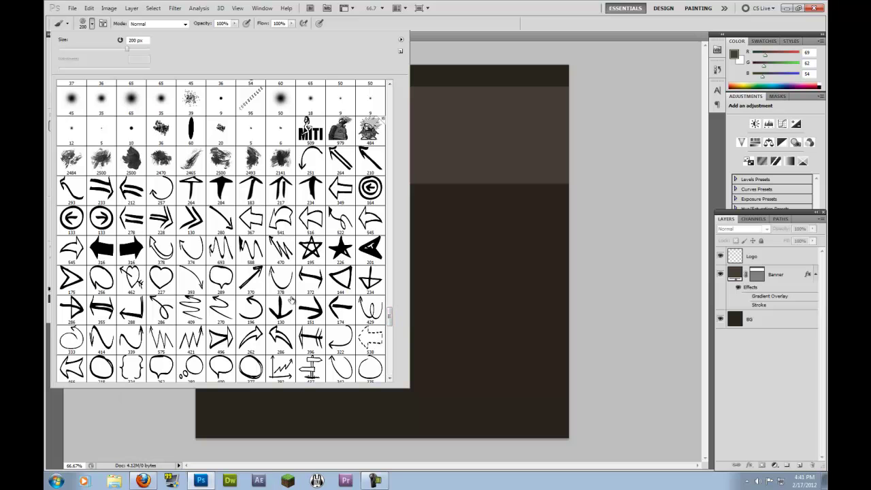
left_click_drag(389, 317, 389, 340)
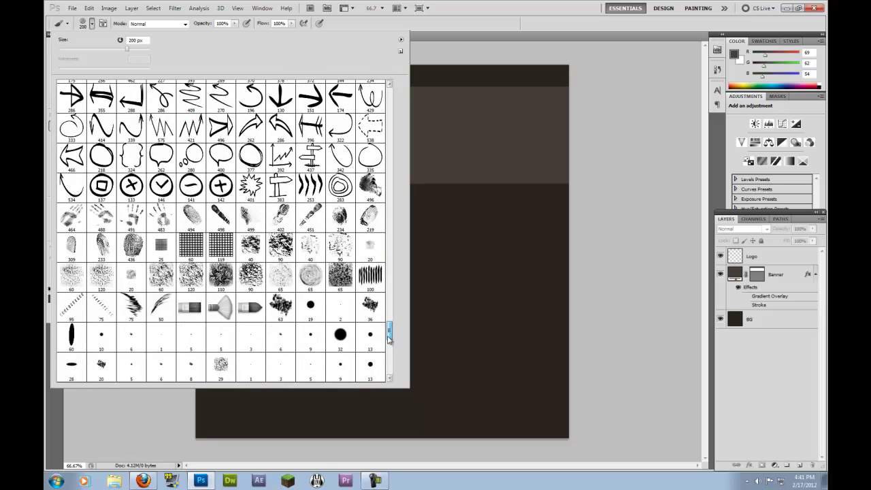
Choose the 65 px textured round brush on the Logo layer and enlarge it to 300 px.
double_click(311, 275)
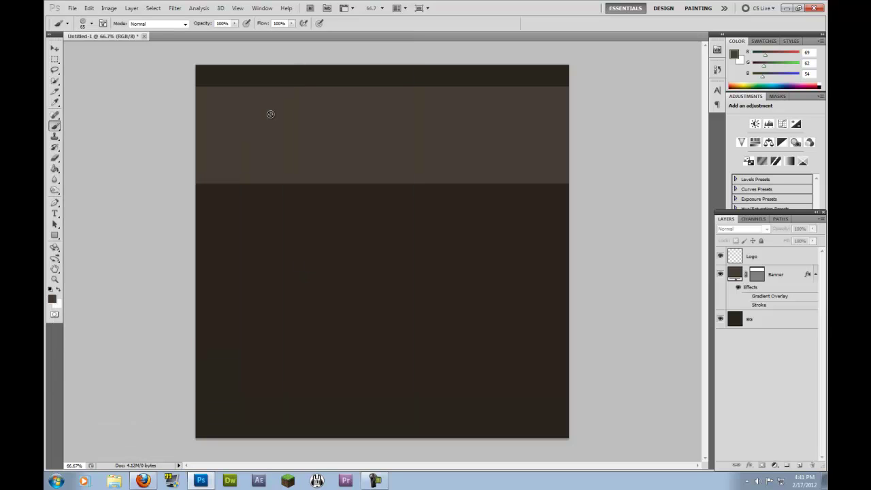
left_click(738, 253)
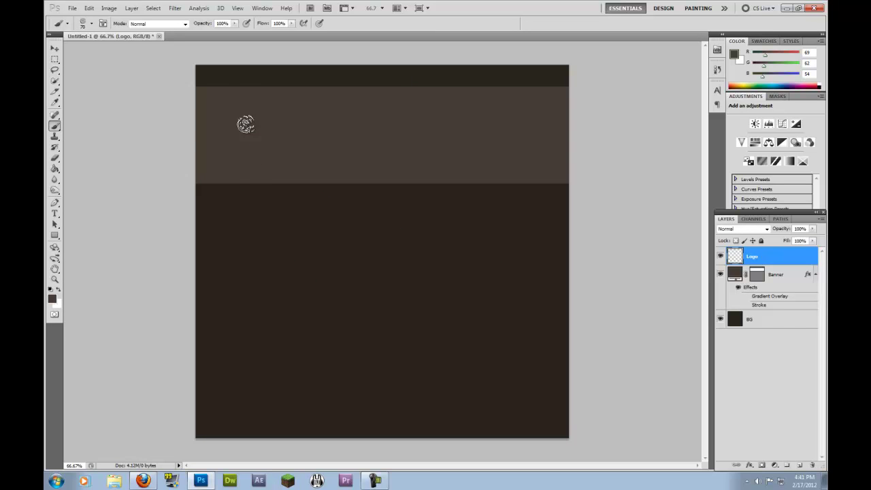
key("bracketright")
key("bracketright")
key("bracketright")
key("bracketright")
key("bracketright")
key("bracketright")
key("bracketright")
key("bracketright")
key("bracketright")
Set the foreground to grey-brown RGB 116, 105, 94, then stamp and undo a trial swirl.
left_click(52, 299)
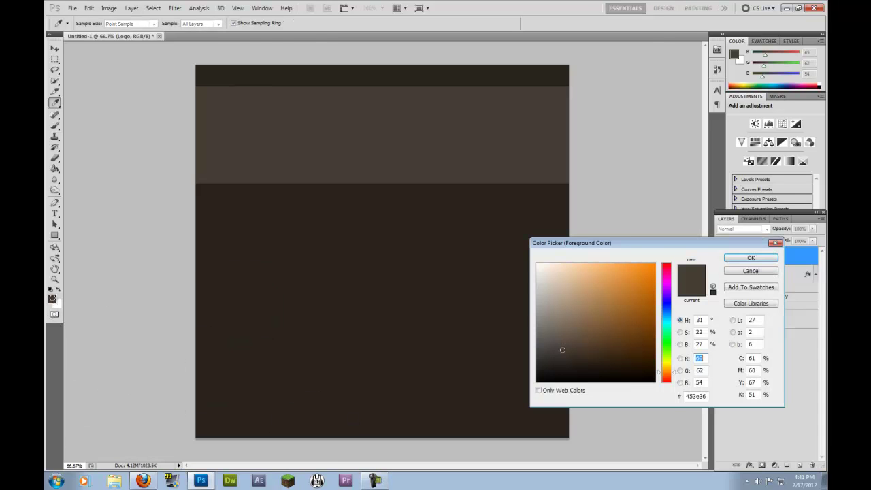
left_click(559, 328)
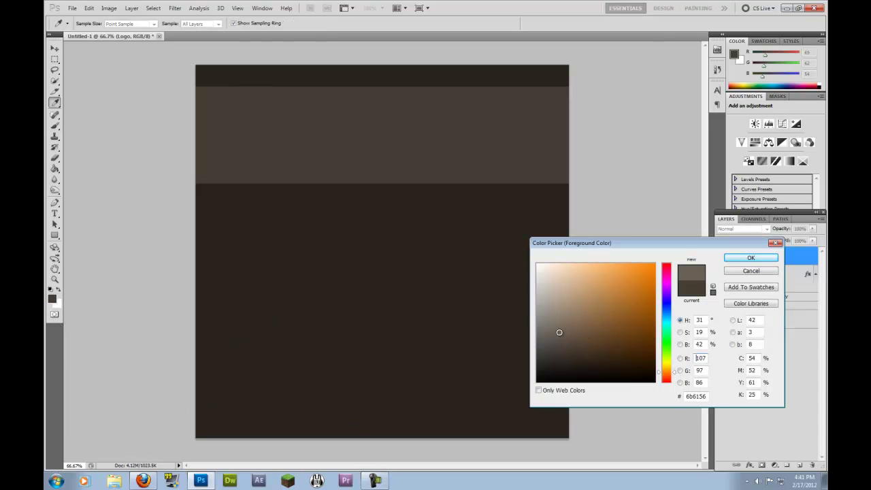
left_click(759, 262)
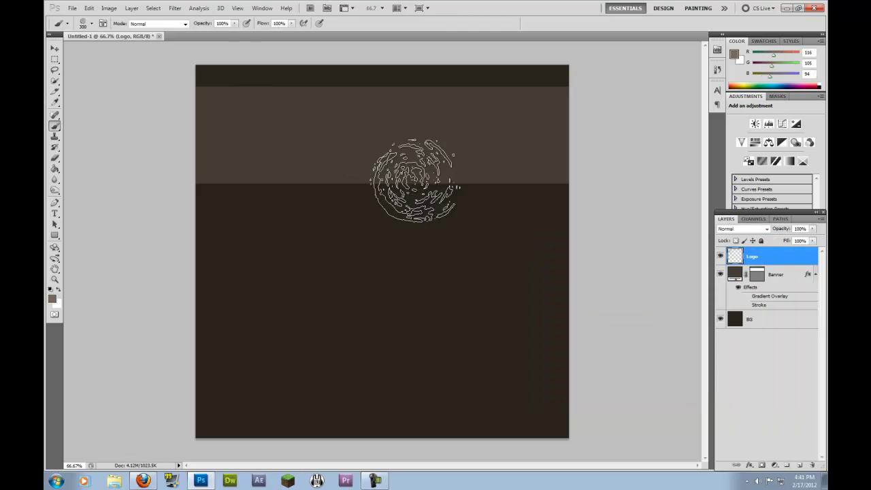
left_click(248, 132)
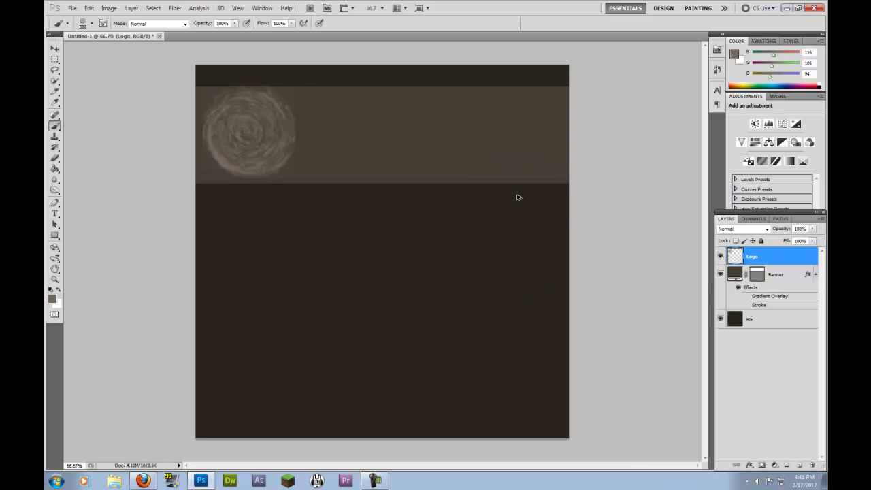
key("ctrl+z")
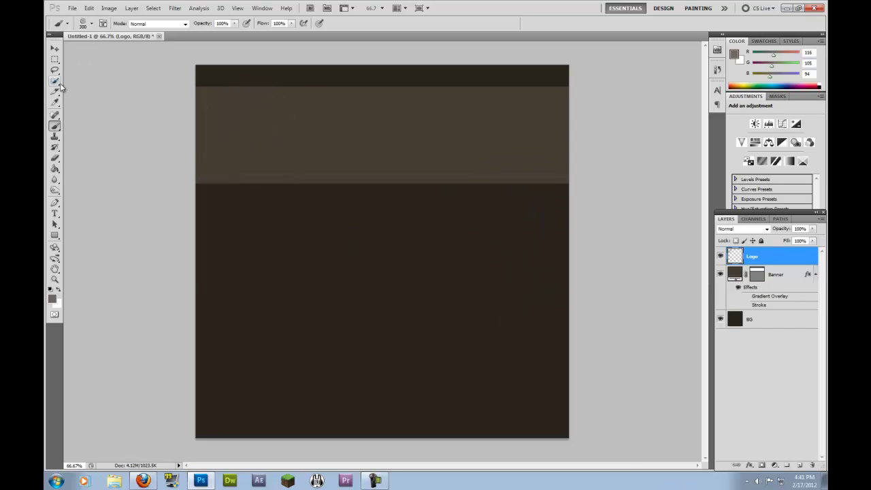
Pick the 262 px arrow-shaped brush tip from the brush presets.
left_click(89, 24)
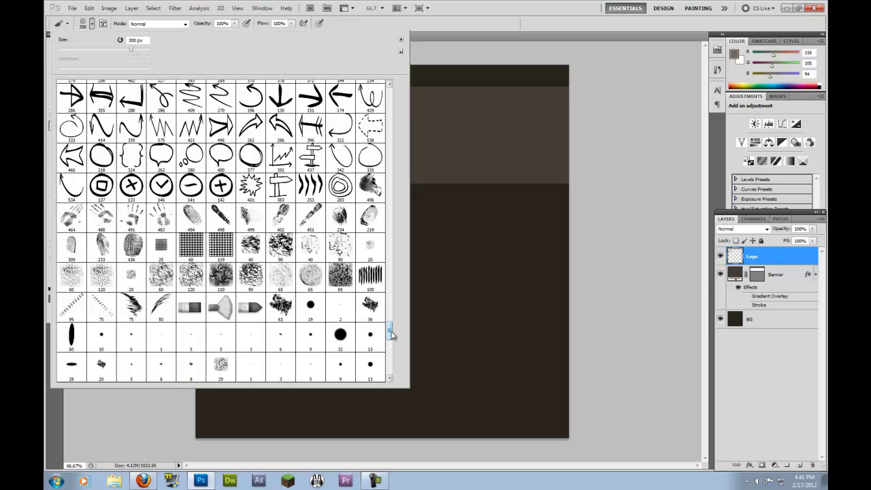
left_click_drag(389, 331, 392, 324)
scroll(392, 322, "up", 1)
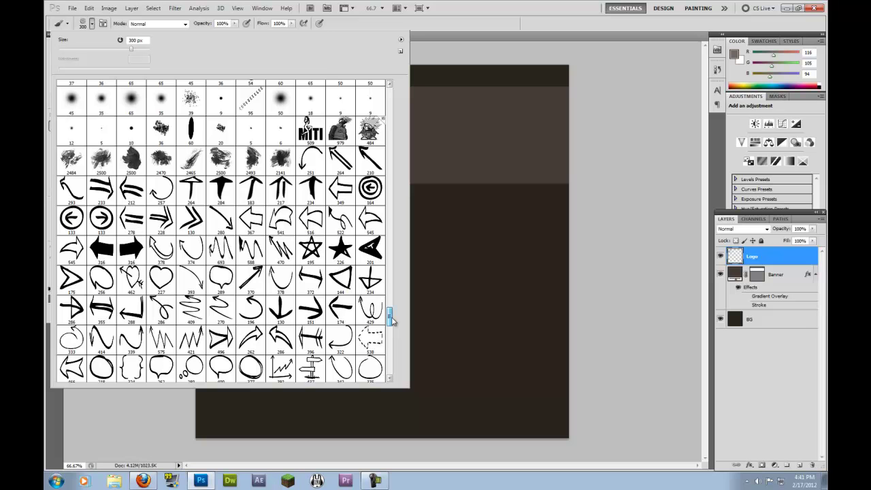
mouse_move(393, 321)
left_mouse_down()
mouse_move(391, 305)
mouse_move(392, 328)
left_mouse_up()
double_click(250, 211)
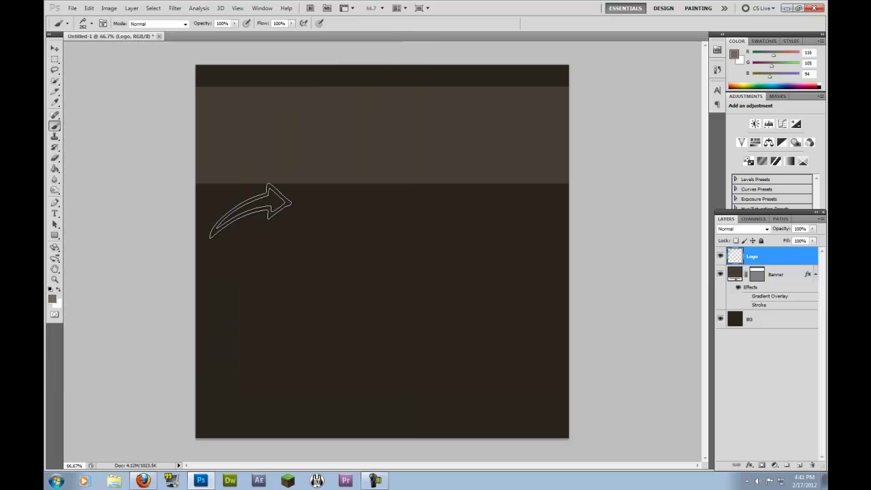
Stamp trial arrows on the banner, then undo them all.
left_click(242, 137)
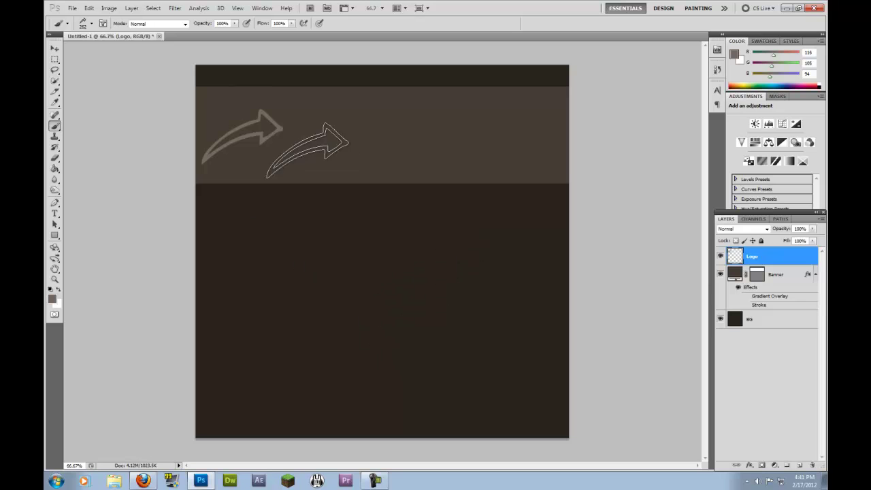
left_click(250, 146)
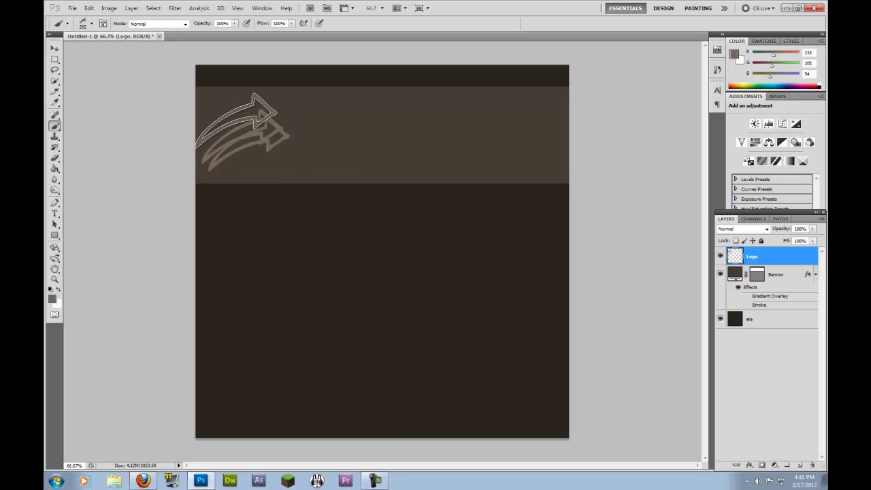
key("ctrl+z")
key("ctrl+z")
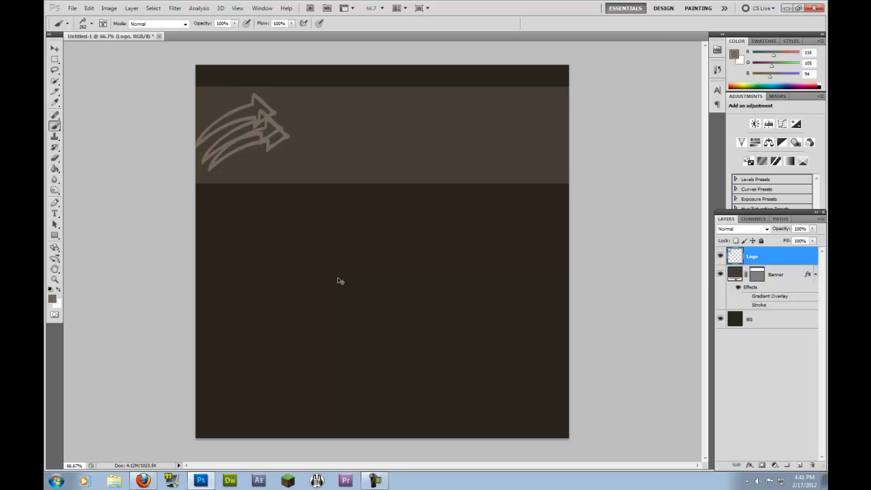
key("ctrl+alt+z")
key("ctrl+alt+z")
key("ctrl+alt+z")
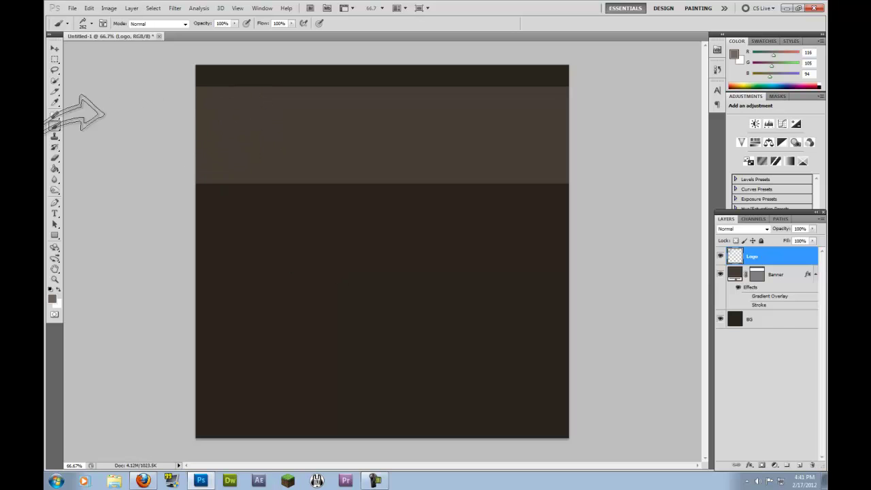
Choose the segmented-ring brush tip and reduce it to 300 px.
left_click(92, 24)
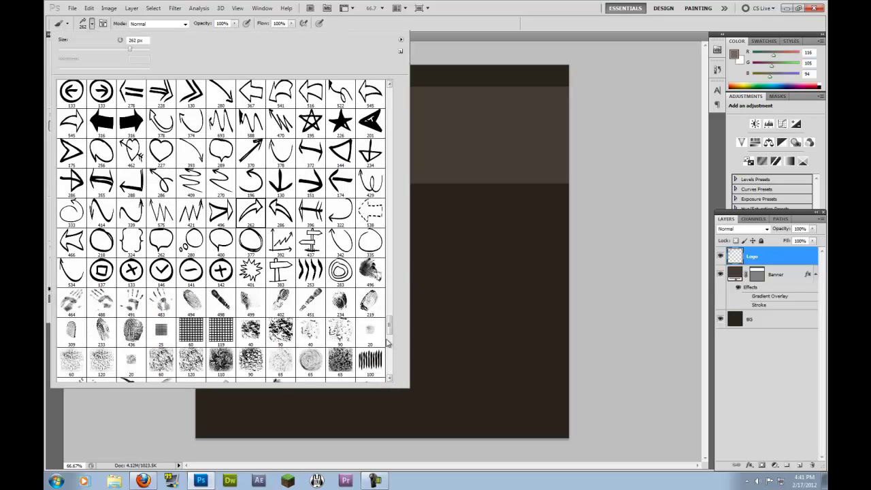
mouse_move(391, 332)
left_mouse_down()
mouse_move(391, 273)
mouse_move(400, 279)
mouse_move(399, 144)
left_mouse_up()
double_click(279, 274)
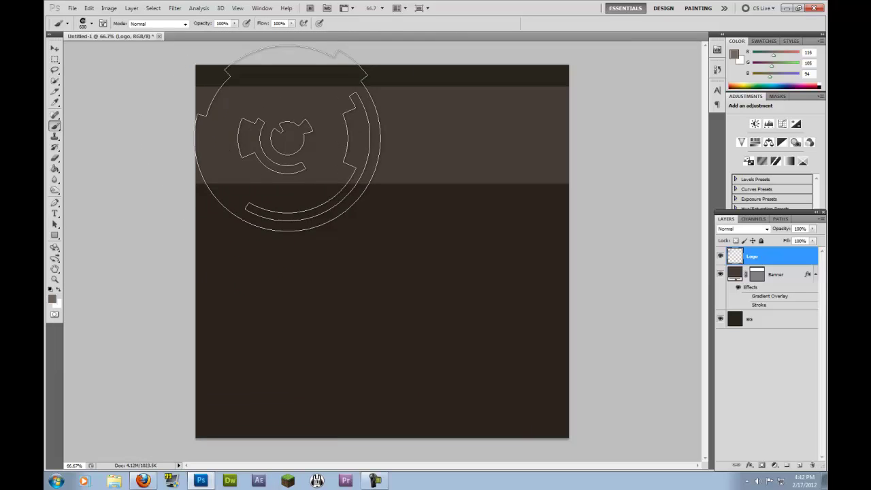
key("bracketleft")
key("bracketleft")
key("bracketleft")
key("bracketleft")
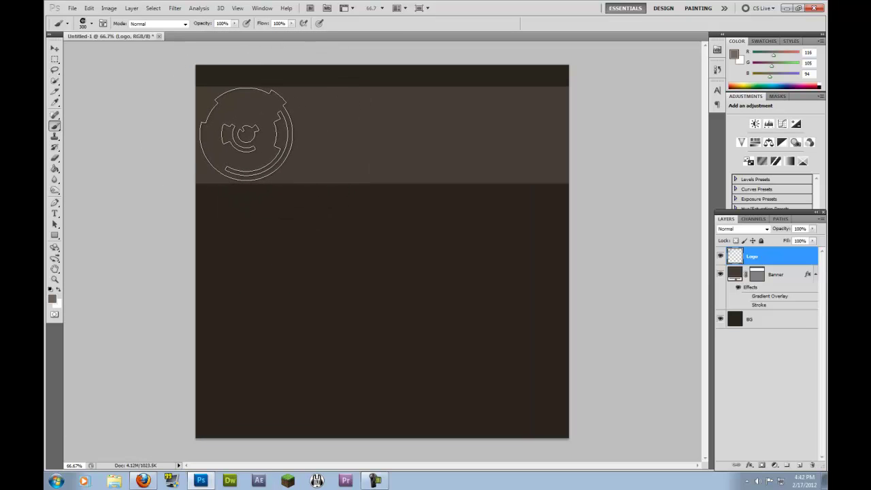
Stamp the ring logo at the banner's left end, undoing the extra stamp.
left_click(246, 134)
left_click(245, 134)
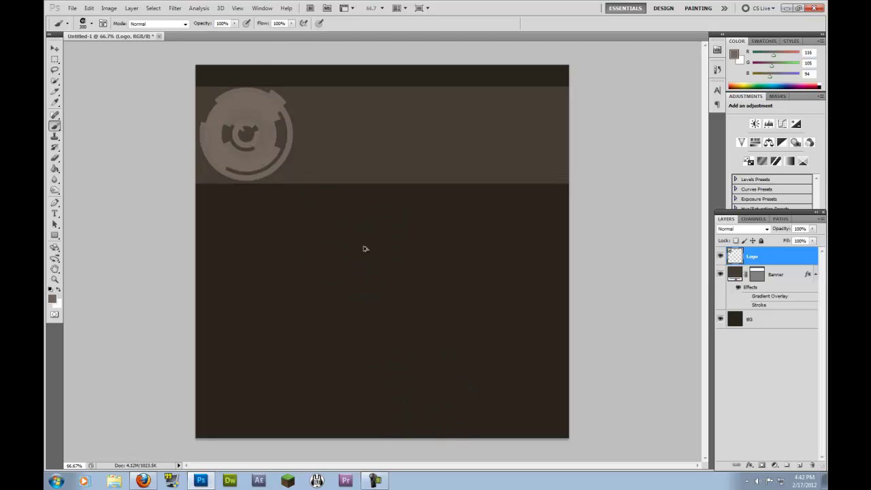
key("ctrl+z")
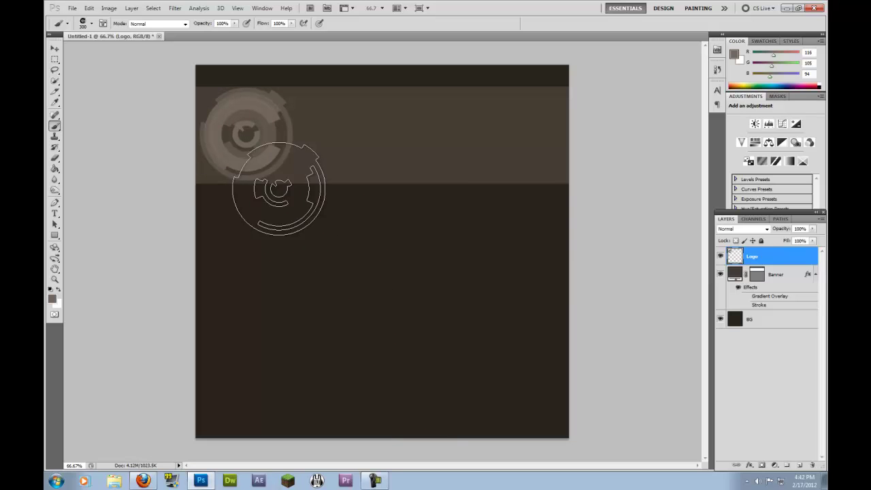
Enable Outer Glow on the Logo layer with near-white colour f4f4ea.
right_click(740, 257)
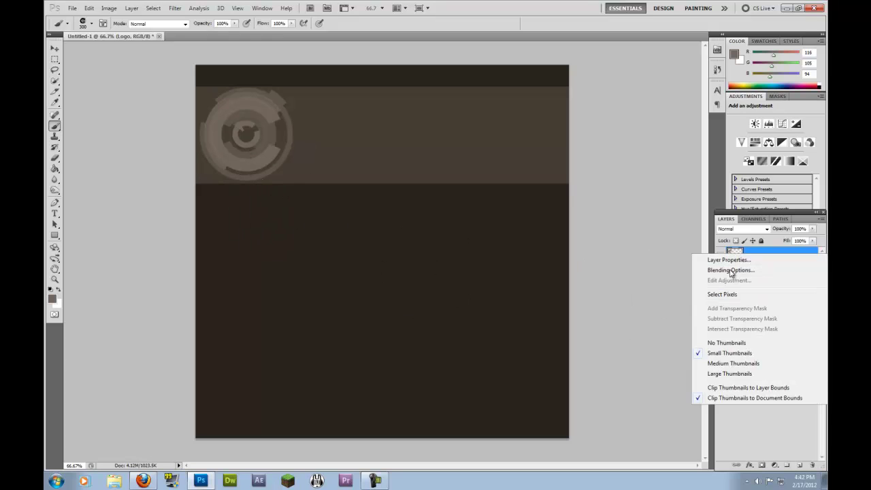
left_click(731, 270)
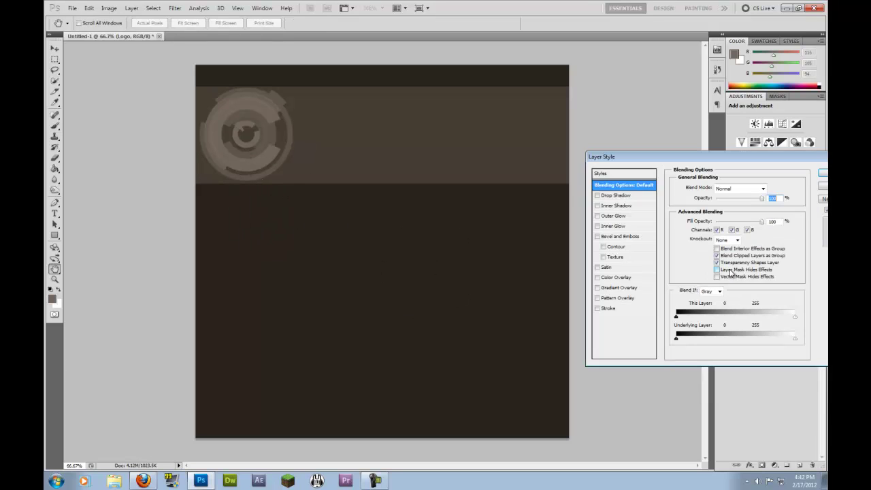
left_click(597, 215)
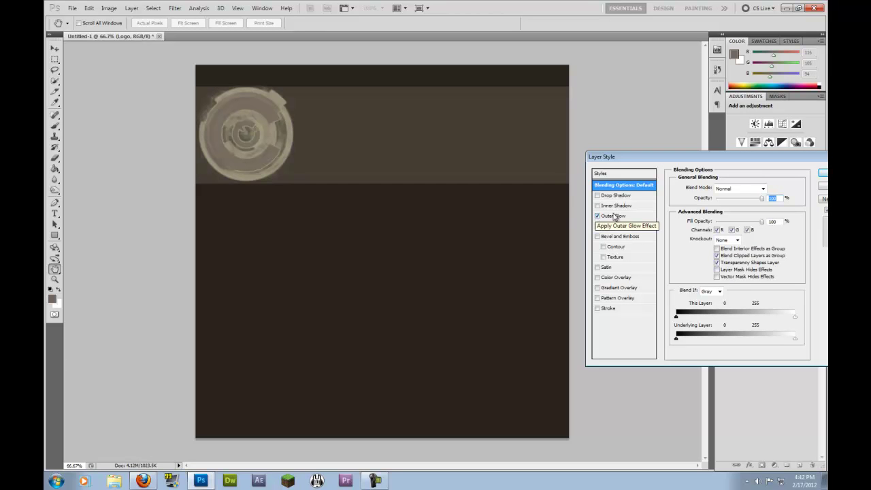
left_click(617, 216)
left_click(695, 218)
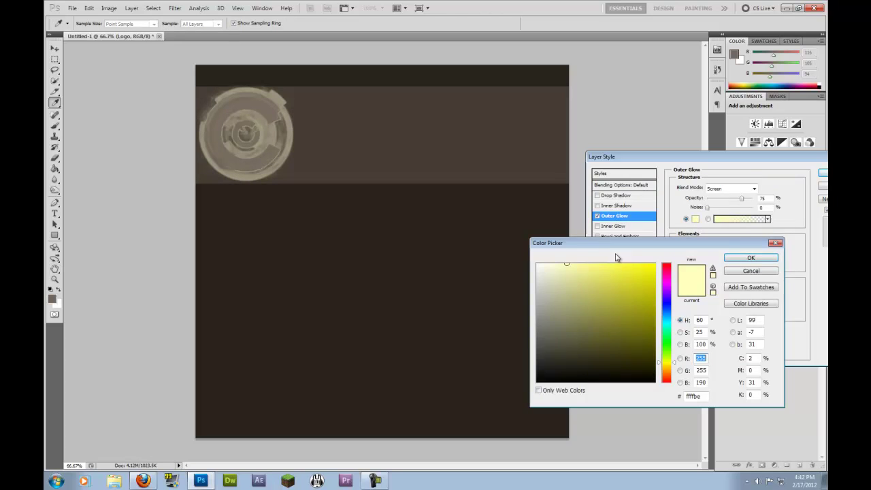
left_click(541, 269)
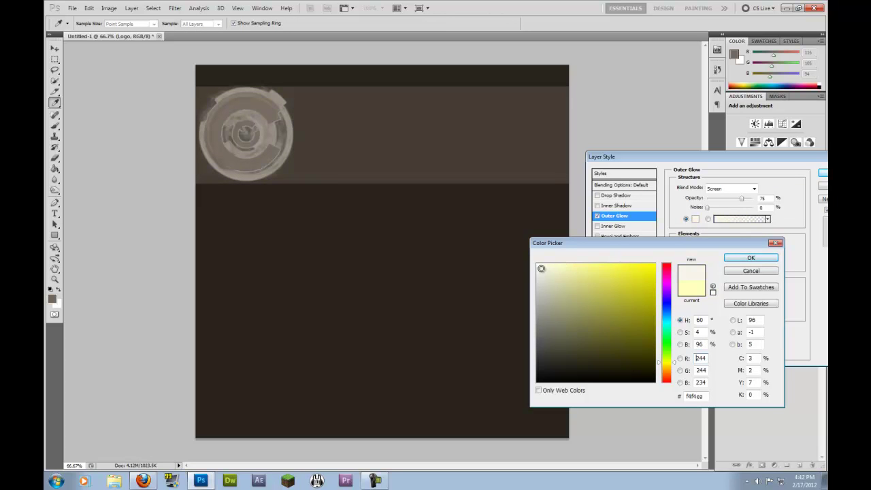
left_click(751, 258)
Set the glow opacity to 100% and size to 40 px, then apply it.
left_click_drag(742, 198, 770, 198)
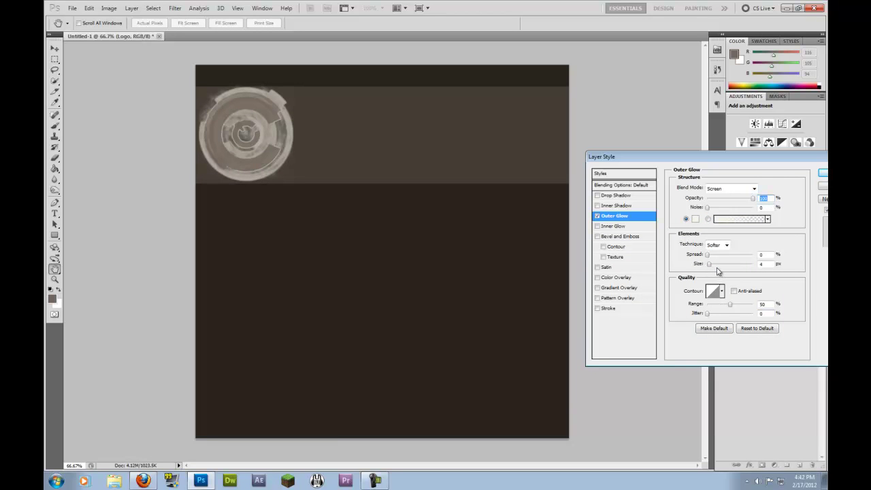
left_click_drag(710, 269, 723, 269)
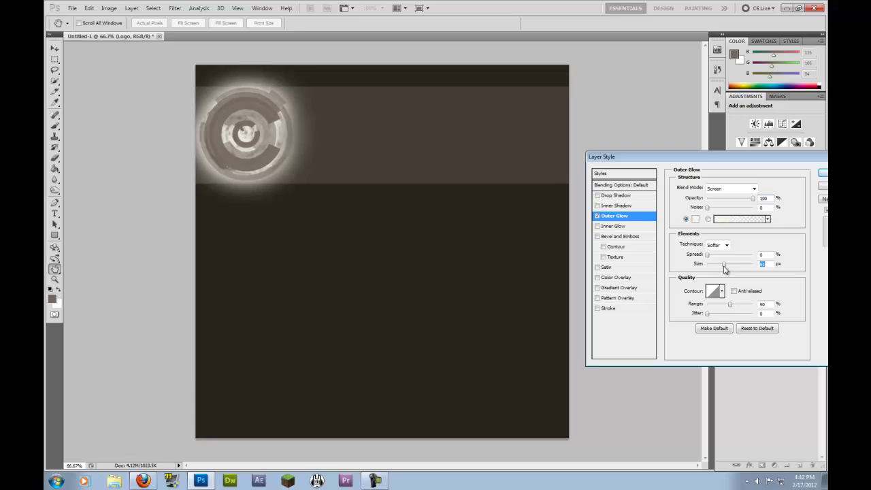
left_click_drag(724, 269, 799, 276)
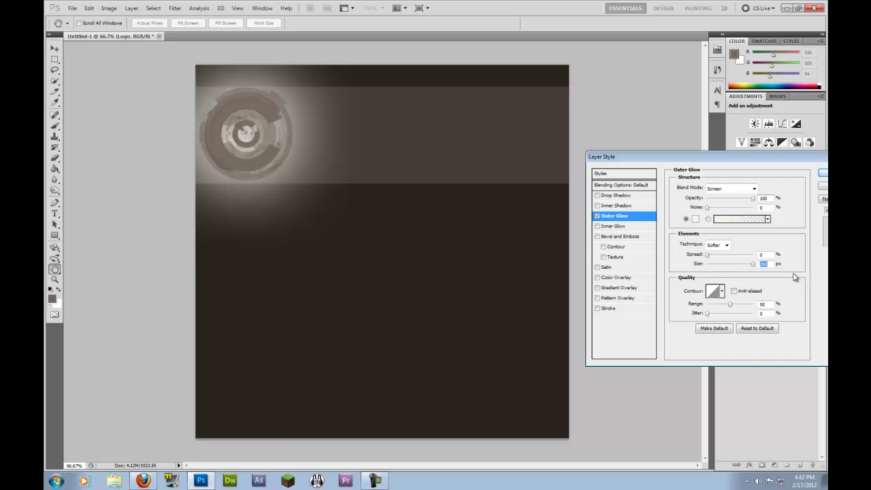
left_click_drag(796, 276, 718, 276)
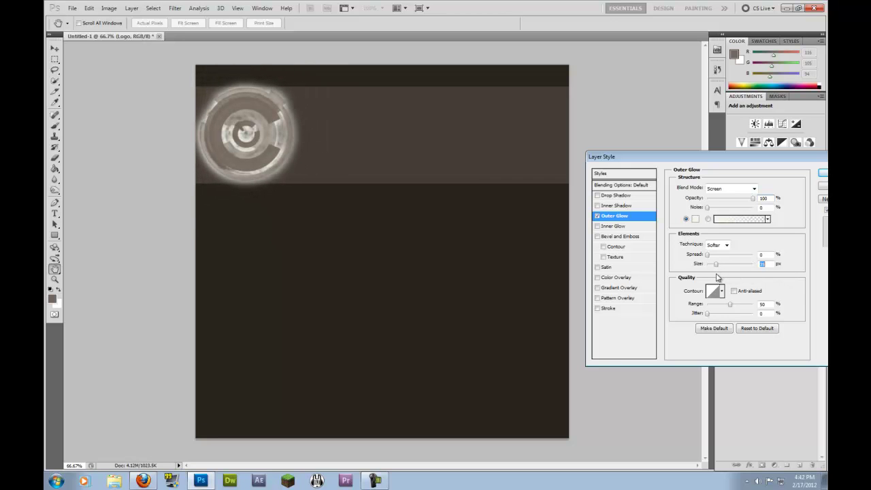
left_click(823, 174)
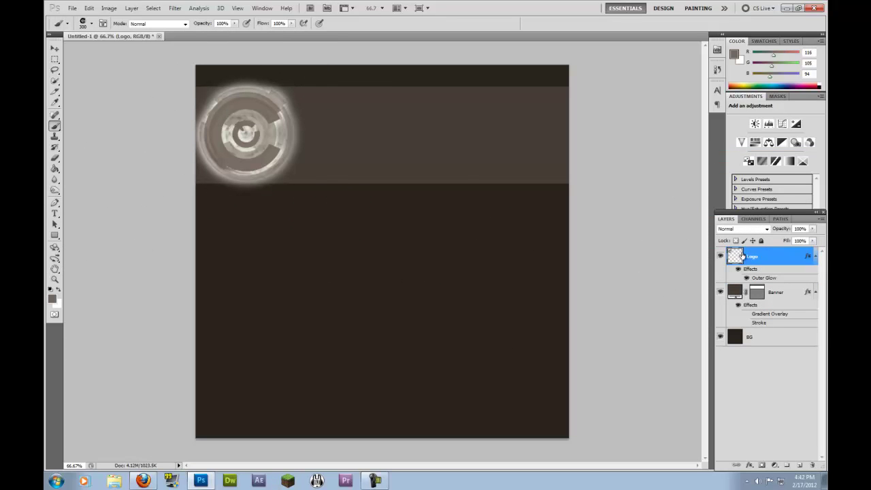
Add a new layer with a title text box across the banner, sized 60 pt.
left_click(800, 464)
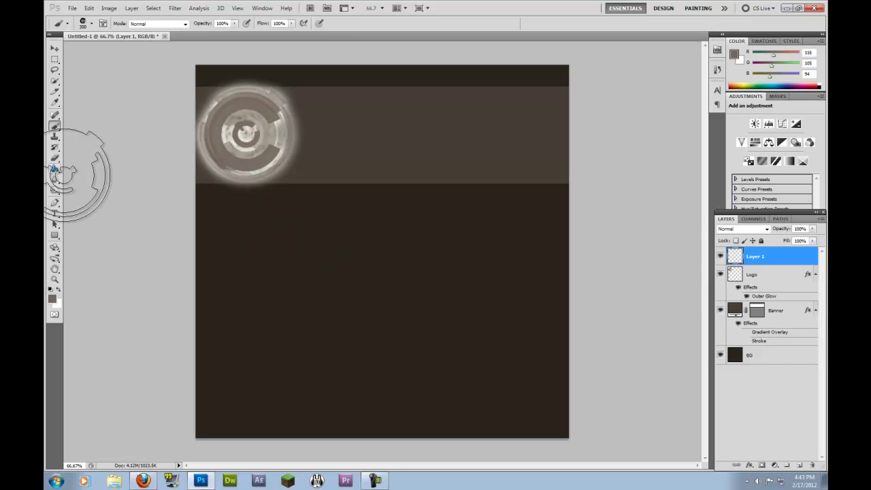
left_click(55, 214)
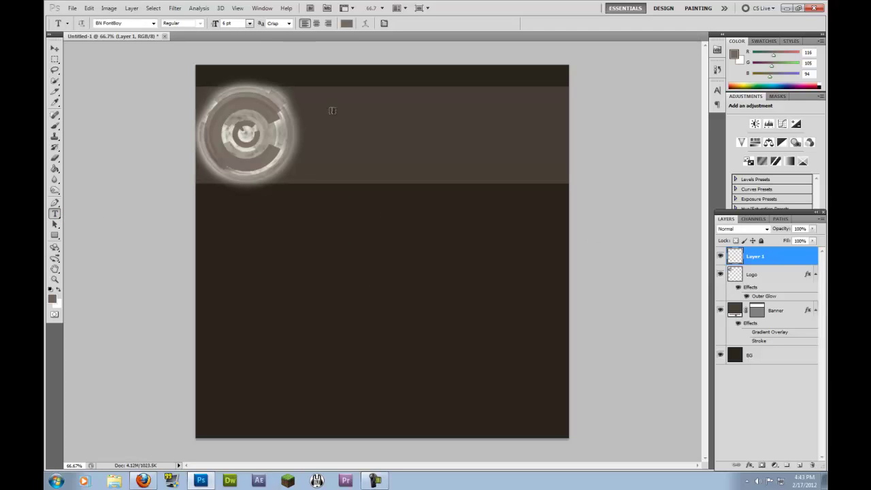
left_click_drag(318, 107, 538, 167)
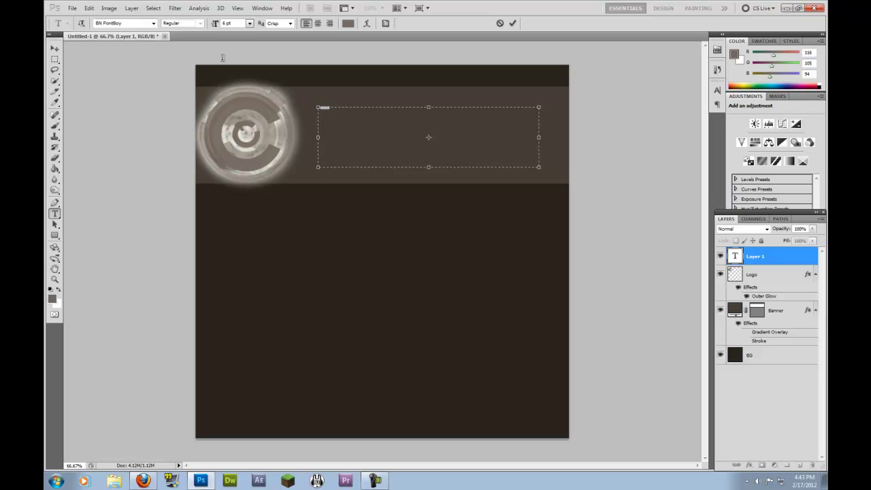
left_click(250, 23)
left_click(245, 151)
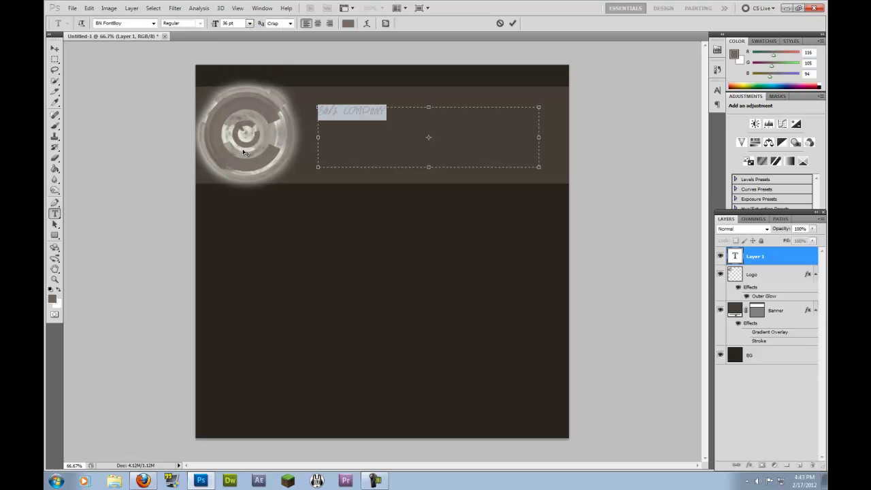
left_click(249, 23)
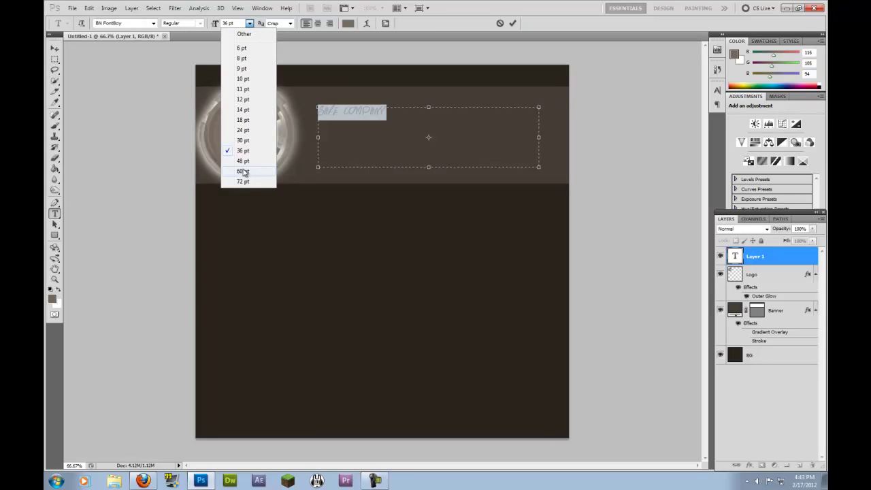
left_click(245, 171)
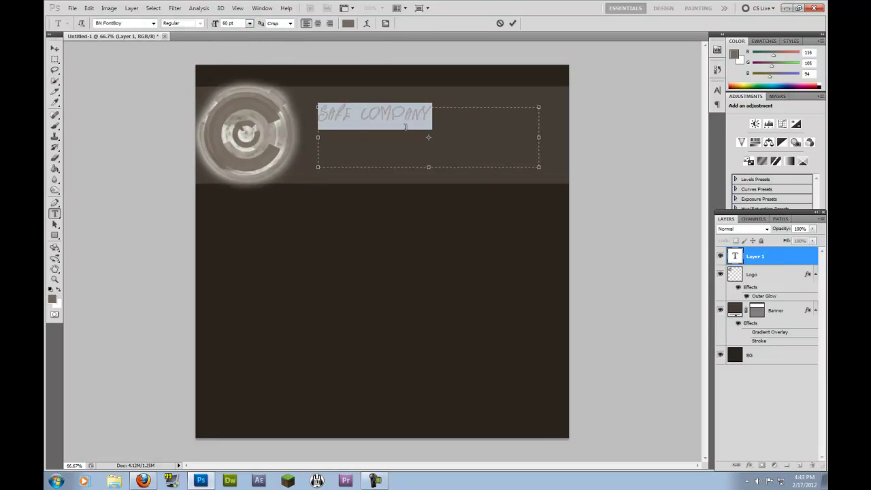
Colour the title light grey sampled from the logo, use BN FontBoy 3D, and place it beside the logo.
left_click(348, 23)
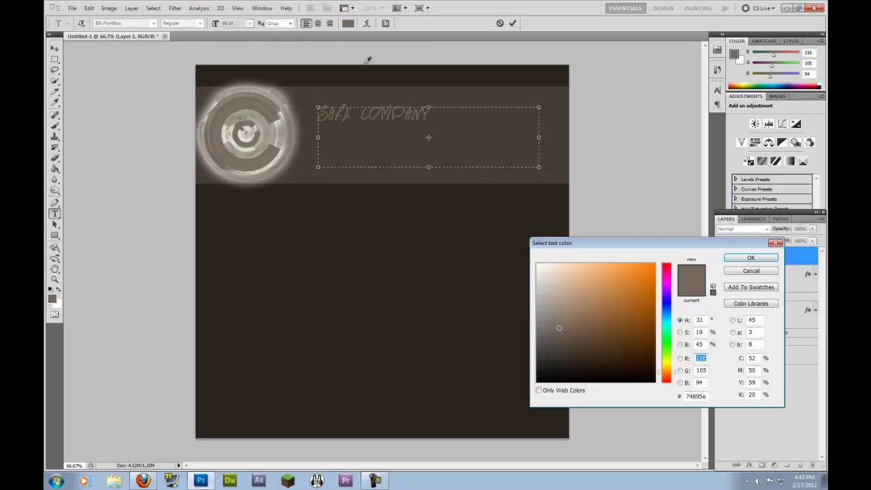
left_click(242, 132)
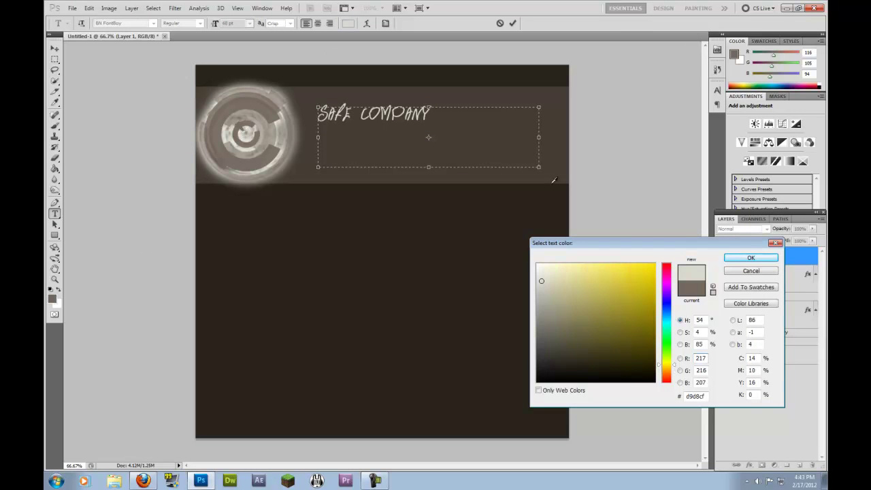
left_click(748, 259)
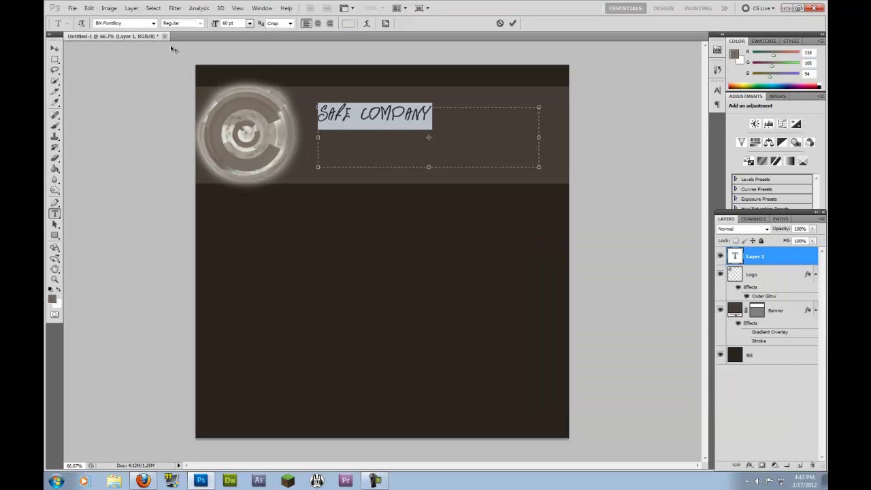
left_click(126, 23)
left_click(125, 23)
left_click(125, 23)
key("Down")
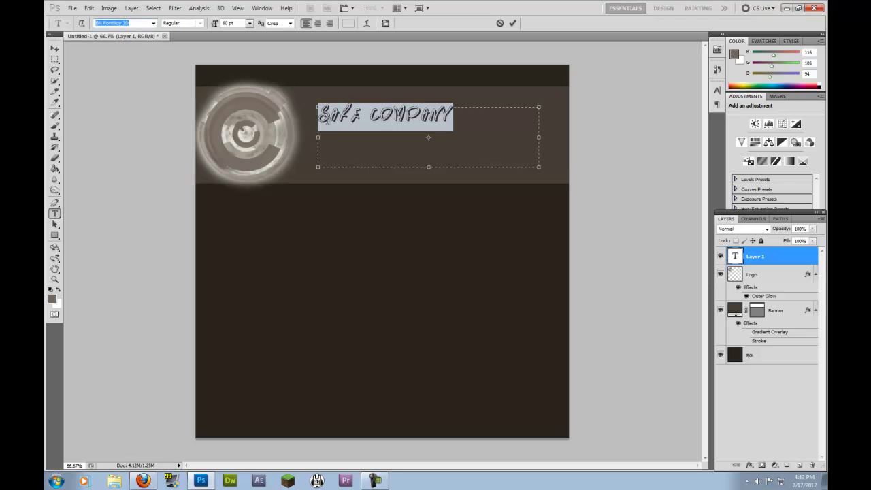
left_click(54, 49)
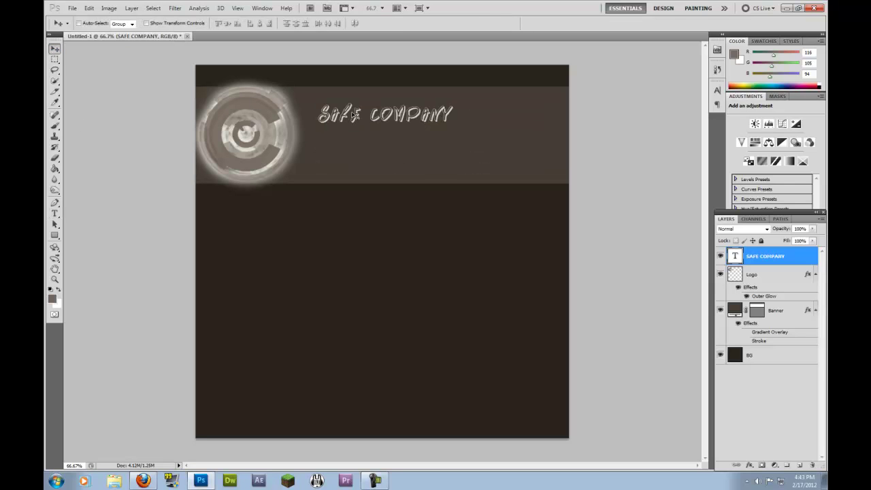
left_click_drag(355, 116, 340, 131)
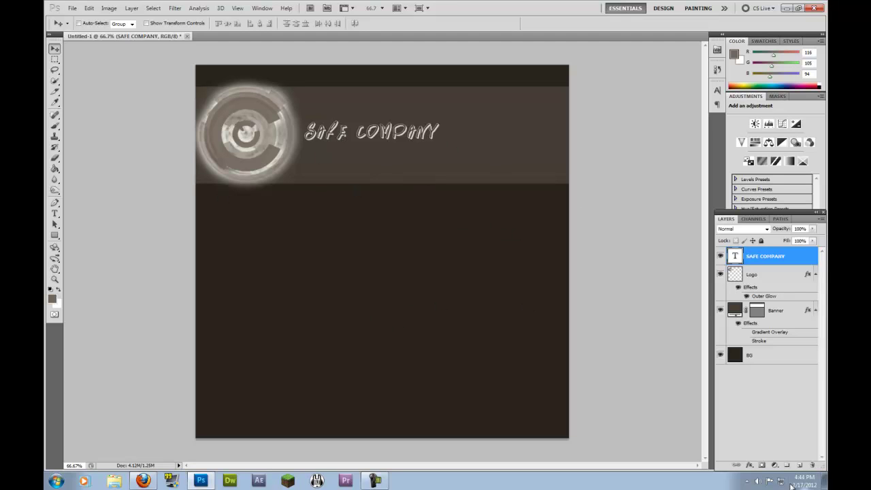
Create a new layer above the SAFE COMPANY text and name it Bottomcon.
left_click(800, 464)
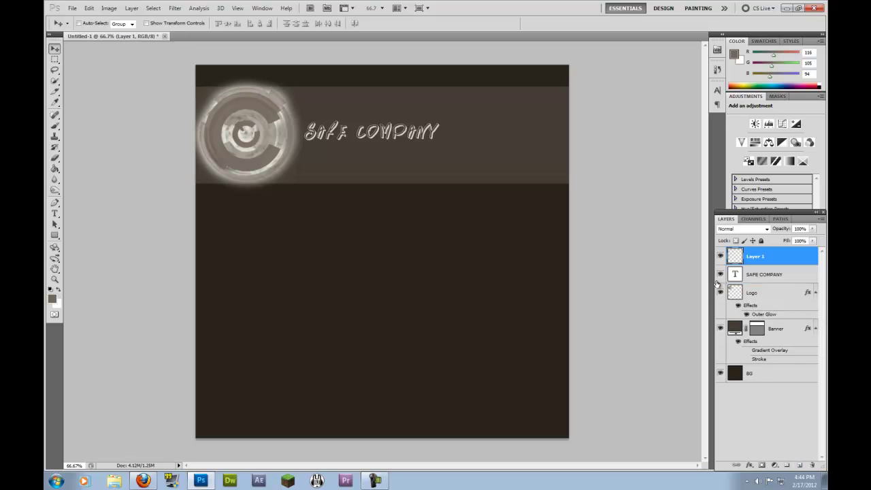
double_click(755, 257)
type("Bottomcon")
left_click(773, 418)
left_click(765, 263)
Type WELCOME in a text box left below the banner, set in Arial Narrow Bold.
left_click(55, 213)
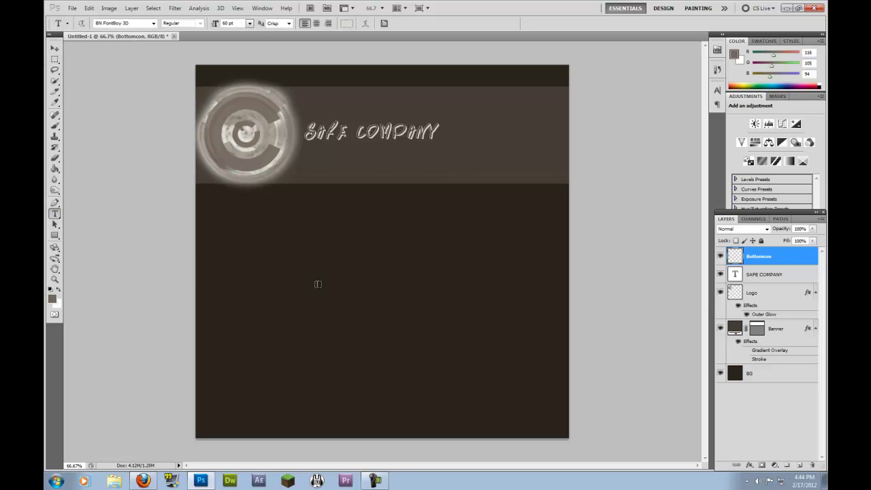
left_click_drag(216, 221, 428, 329)
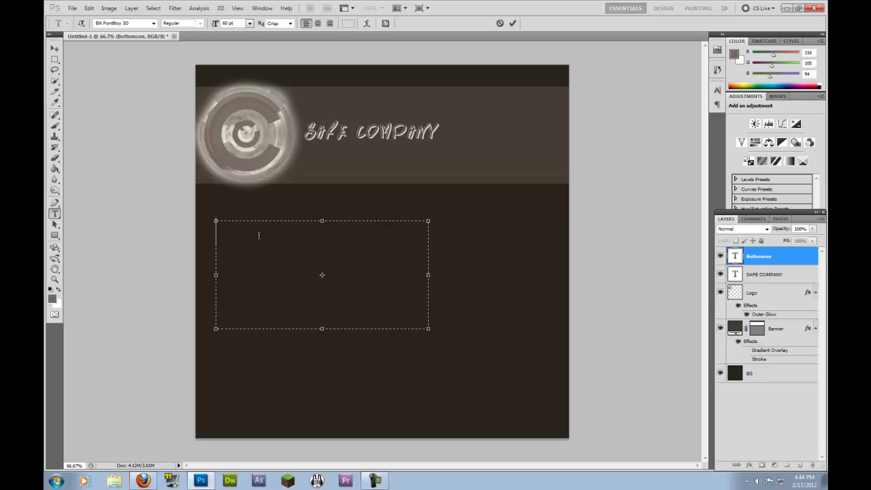
type("WELCOME")
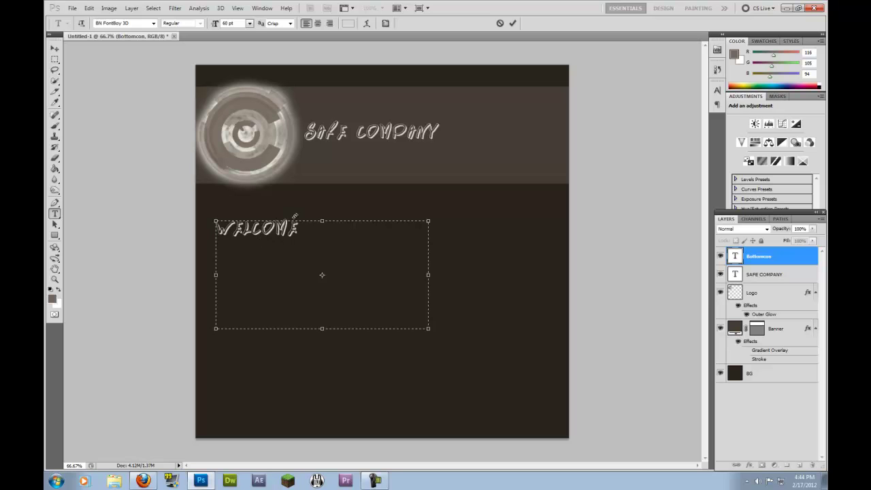
key("ctrl+a")
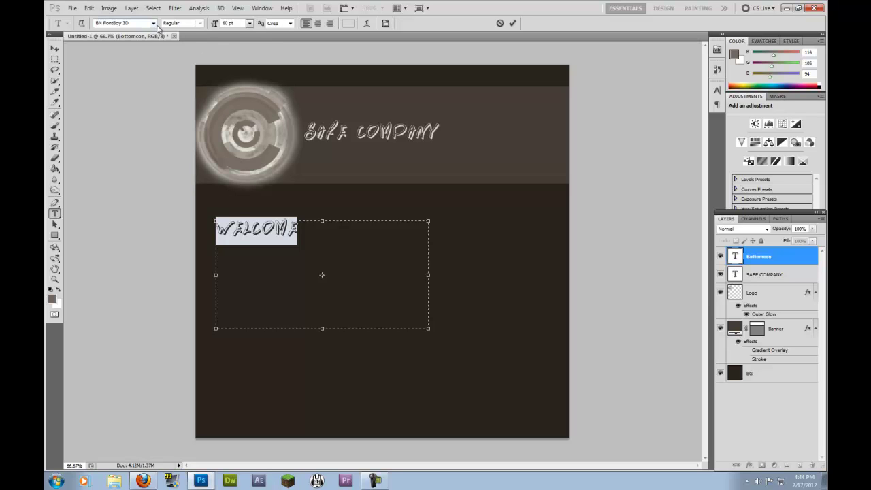
left_click(154, 24)
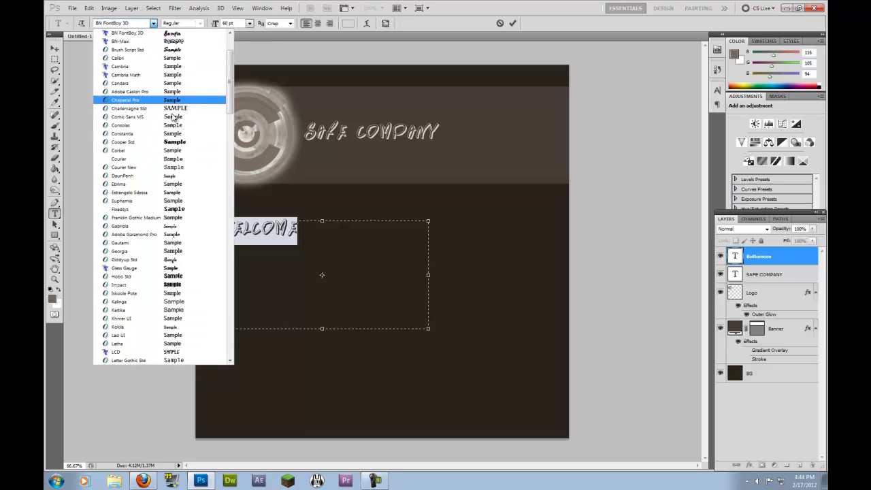
scroll(217, 111, "up", 3)
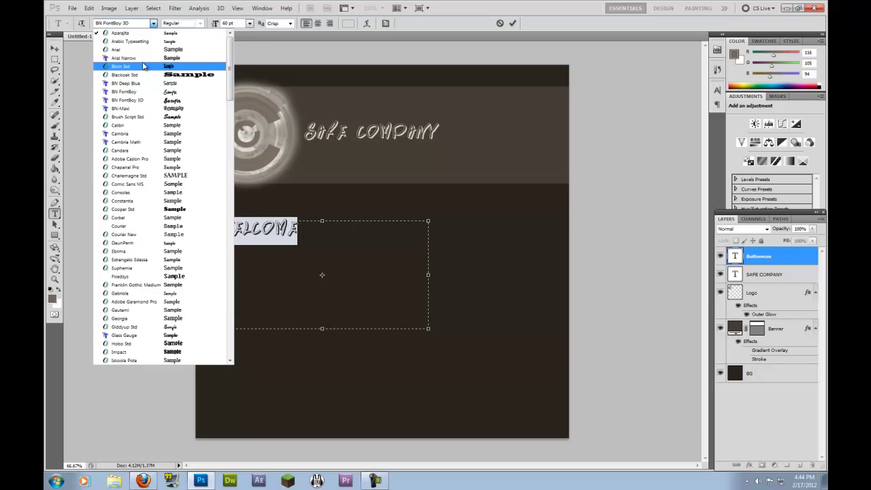
left_click(126, 58)
left_click(321, 227)
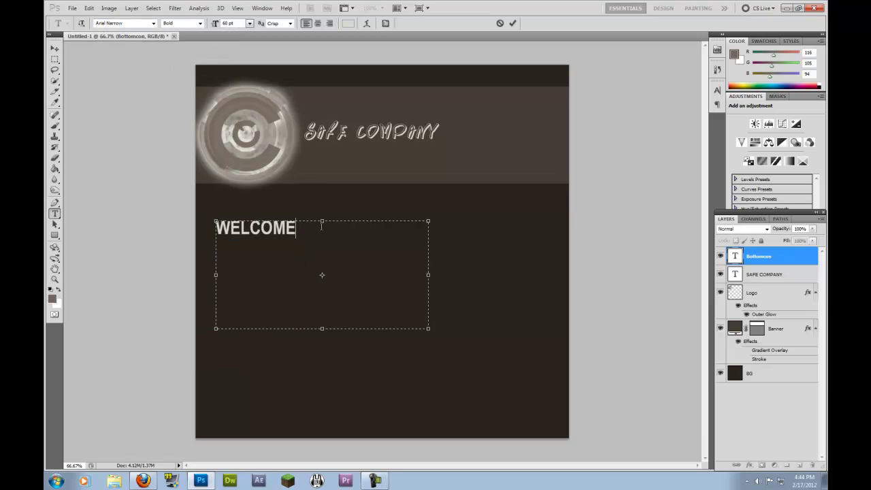
key("ctrl+a")
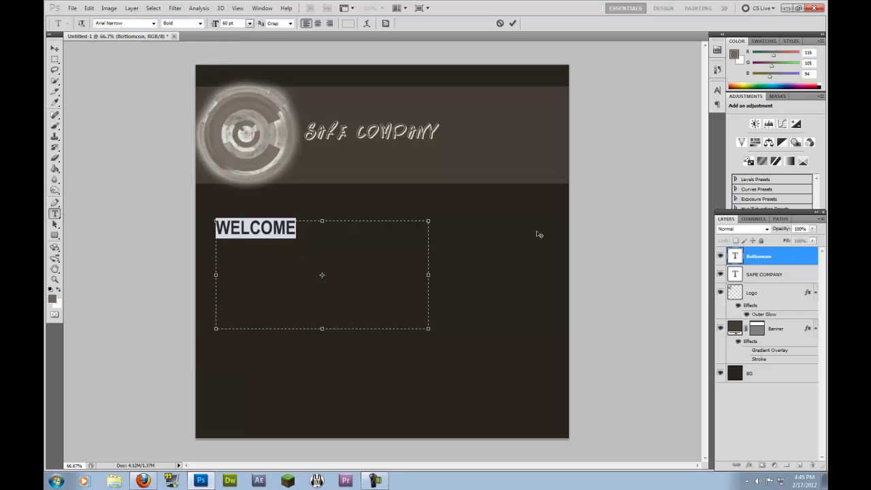
left_click(740, 256)
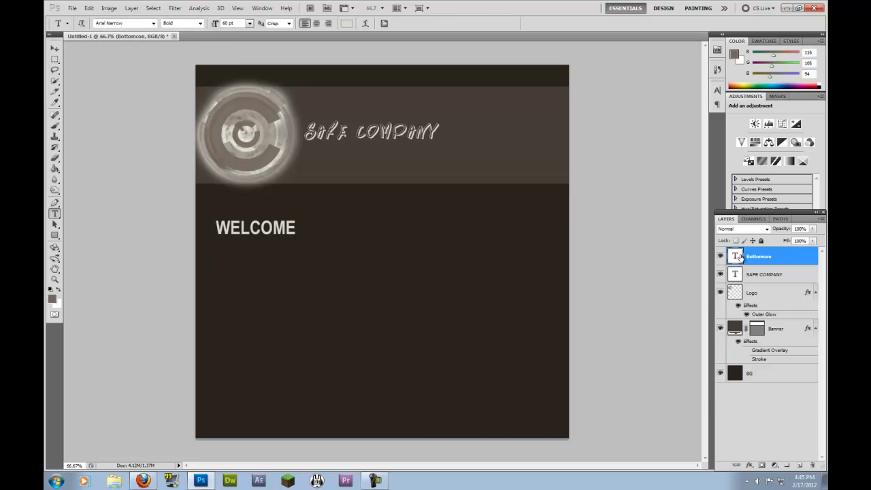
Apply a Bevel and Emboss style to the Bottomcon layer through Blending Options.
right_click(740, 256)
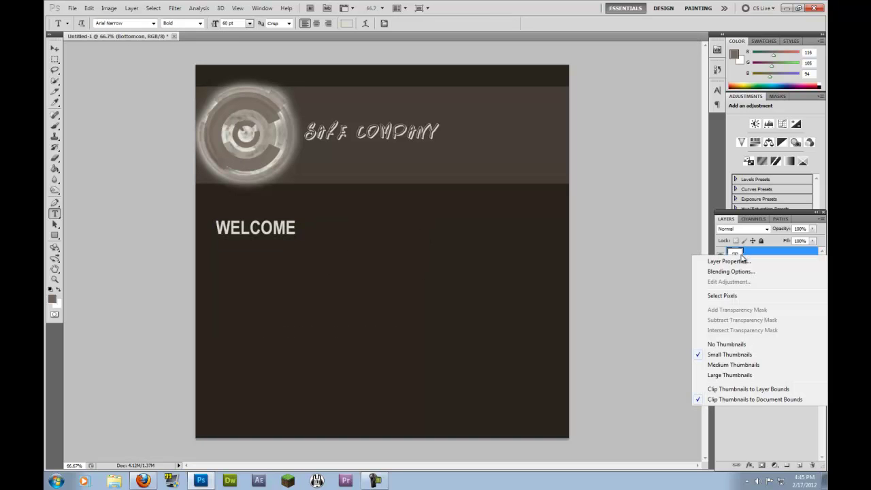
left_click(731, 274)
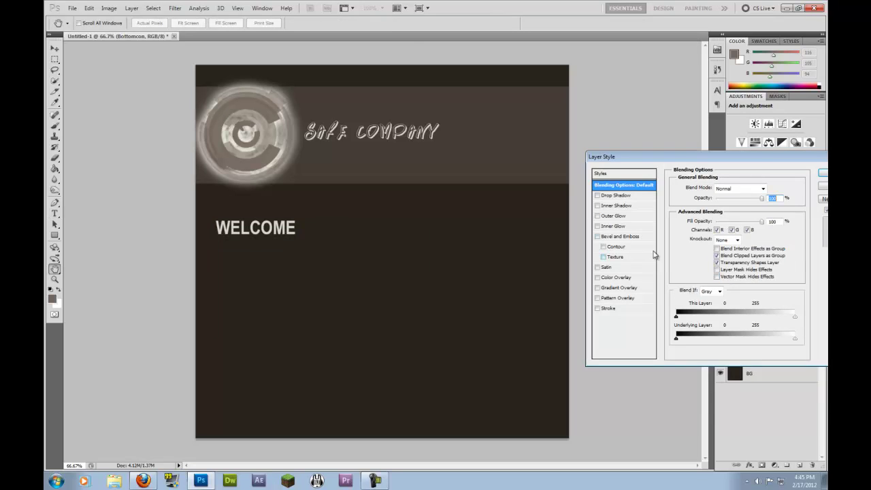
left_click(598, 236)
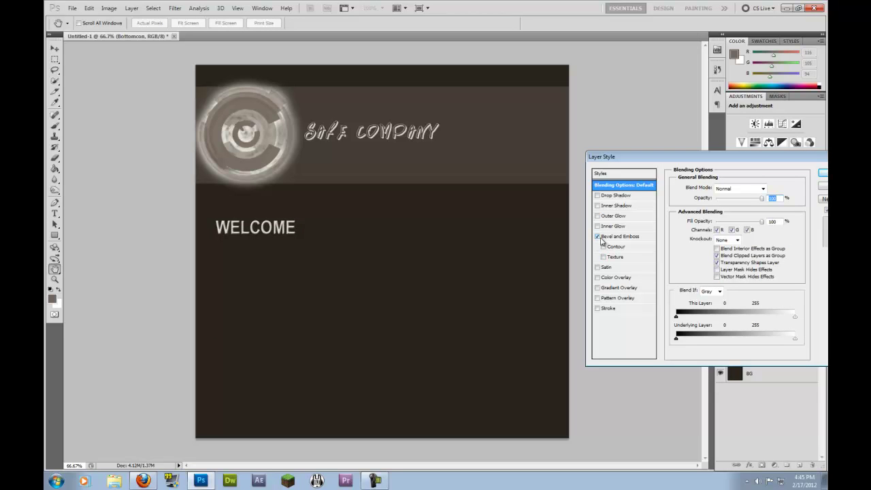
left_click(823, 174)
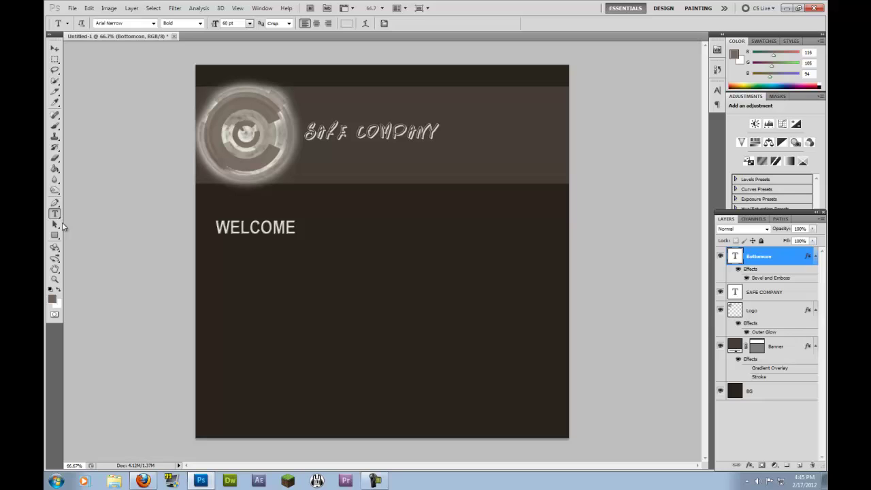
On a new layer, paste the placeholder text three times into a box under WELCOME.
left_click(805, 464)
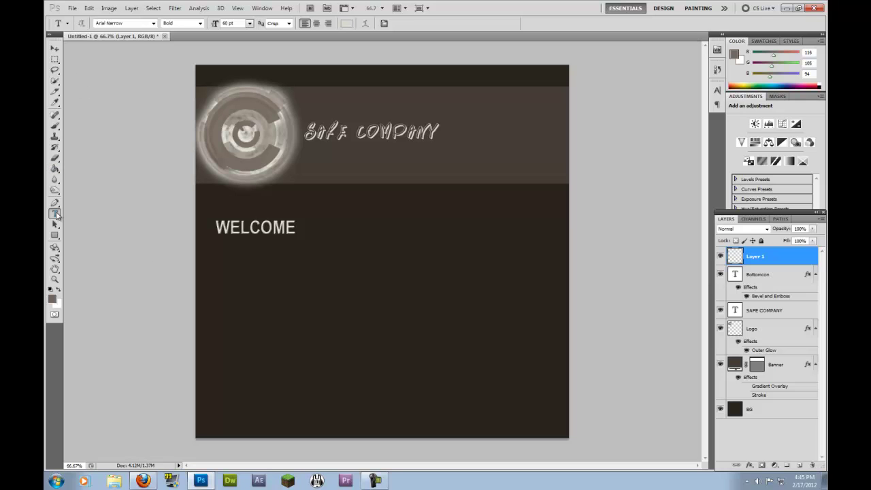
left_click_drag(220, 247, 460, 329)
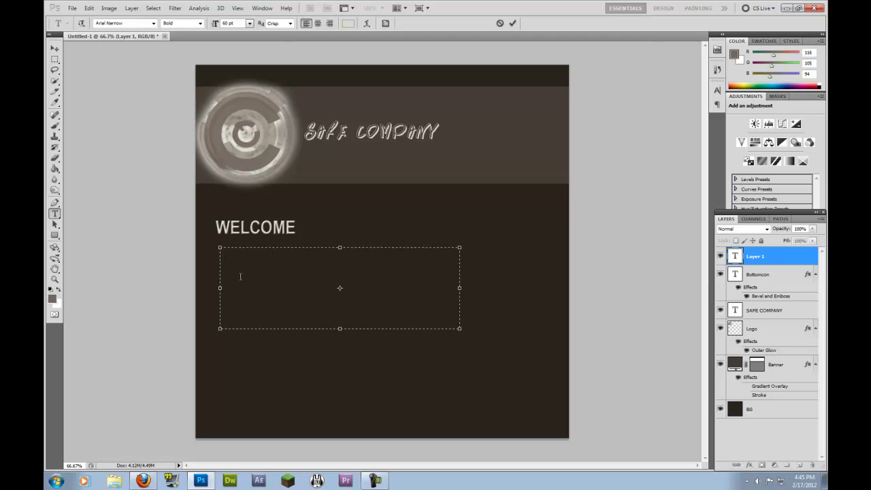
type("adnfaknkdngsakndga'kdngakdng'akdng;akdng;akdng;adnkg;adnkgadkngadkngakndg;adkngakndgakngakngd;akngakngaqknakgnakgnaknganga'ng")
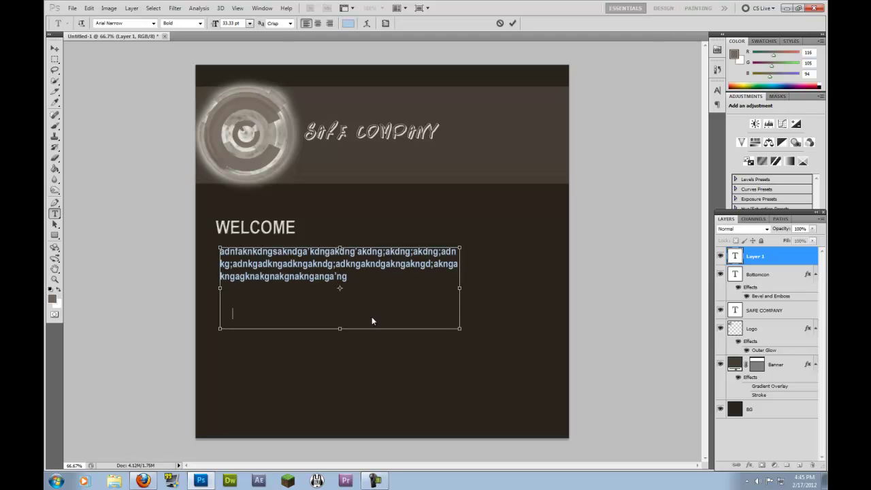
type("adnfaknkdngsakndga'kdngakdng'akdng;akdng;akdng;adnkg;adnkgadkngadkngakndg;adnkgakndgakngakngd;akngakngagknakgnakgnakngangang'ng")
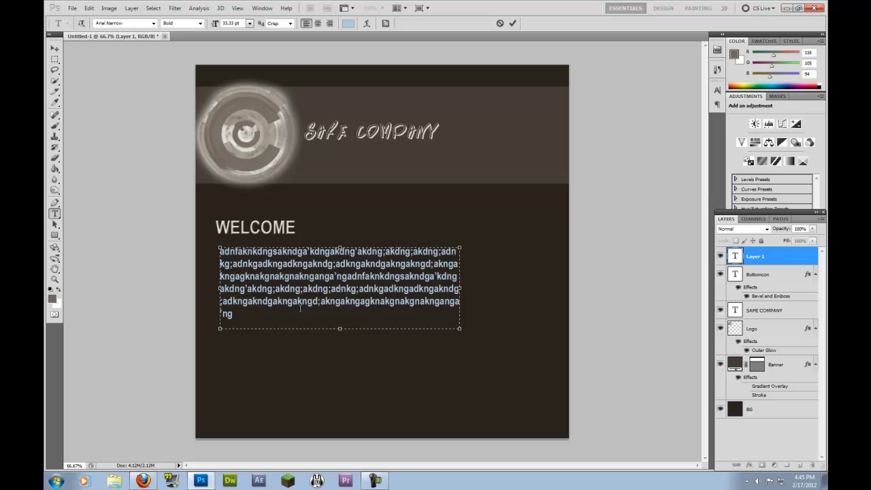
type("adnfaknkdngsakndga'kdngakdng'akdng;akdng;akdng;adnkg;adnkgadkngadkngakndg;adnkgakndgakngakngd;akngakngagknakngaknakngaknganga'ng")
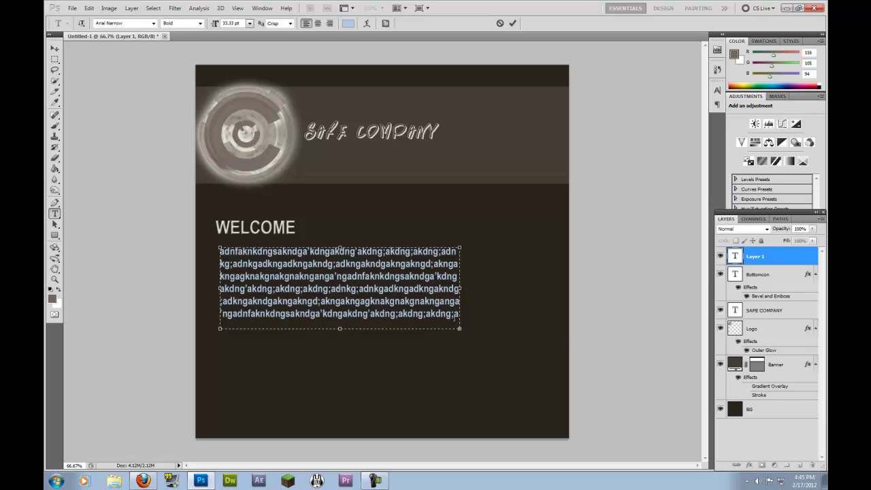
Set the whole paragraph to 24 pt and nudge it slightly left.
triple_click(415, 313)
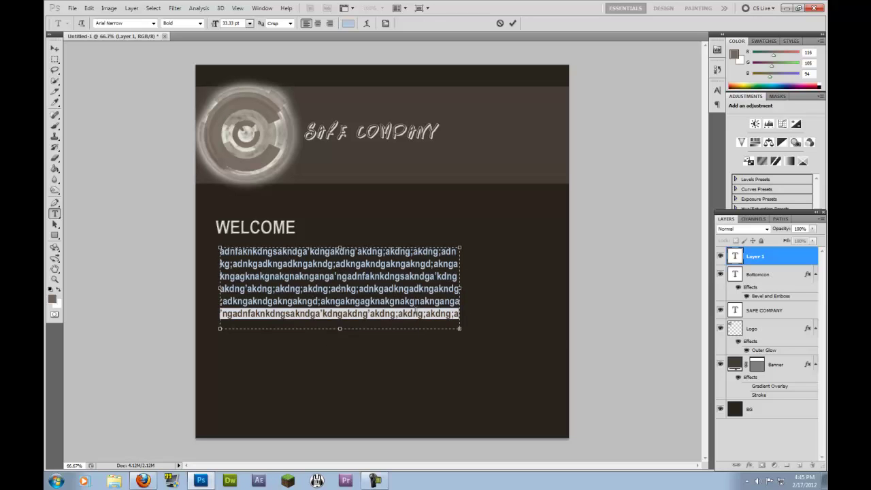
left_click_drag(339, 288, 392, 299)
left_click(392, 300)
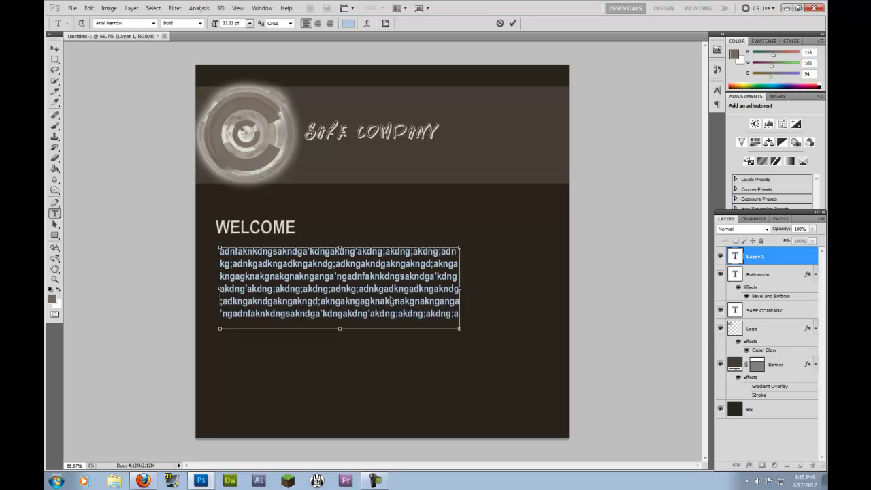
key("ctrl+a")
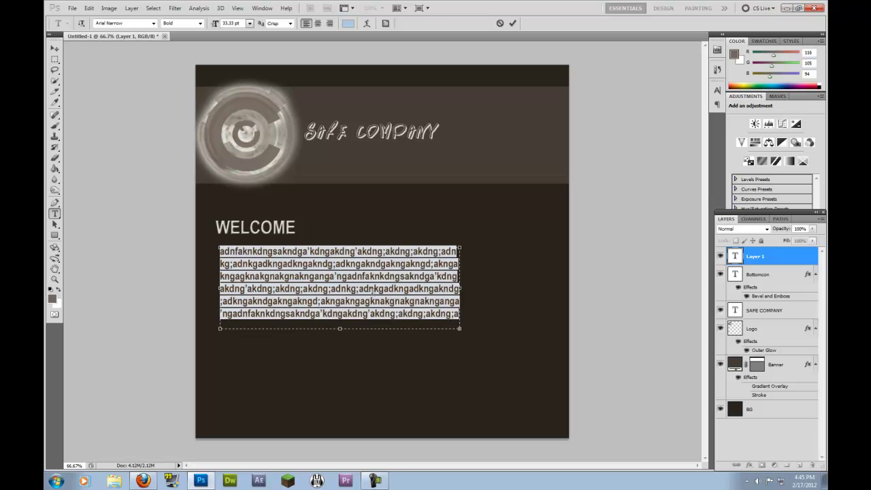
left_click(250, 24)
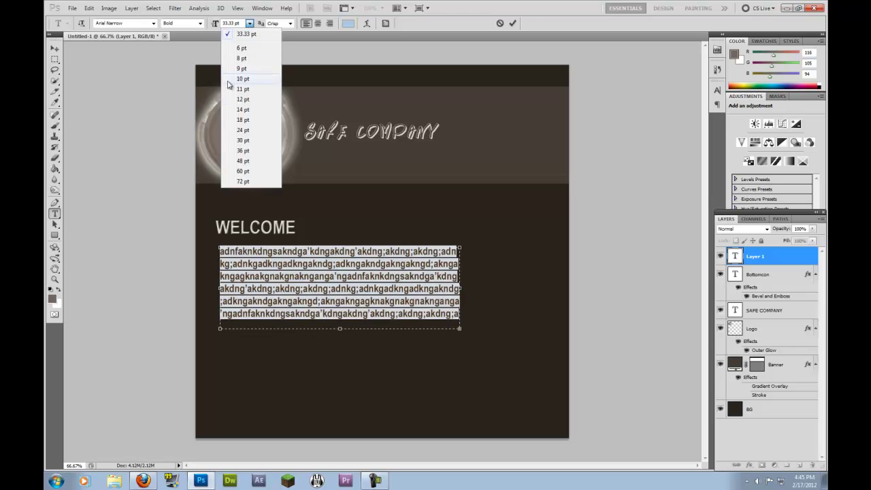
left_click(243, 130)
left_click(357, 303)
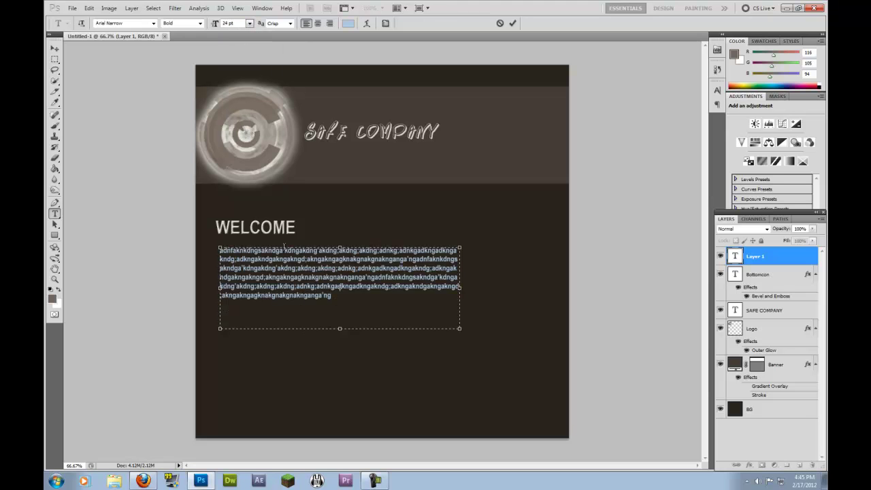
left_click(54, 49)
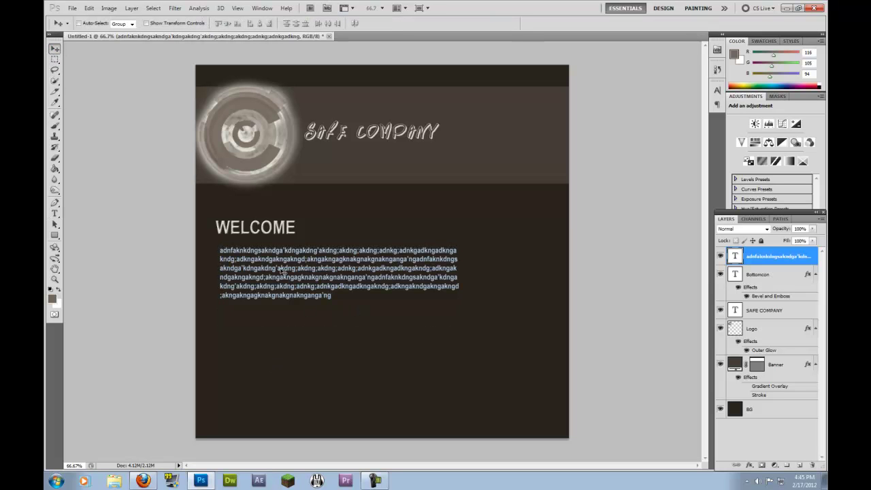
left_click_drag(283, 271, 279, 271)
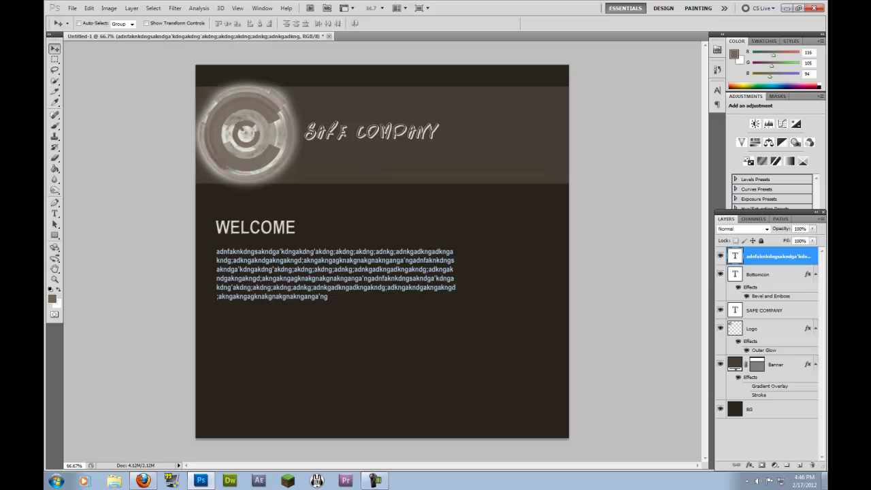
Add a new layer named Services.
left_click(799, 466)
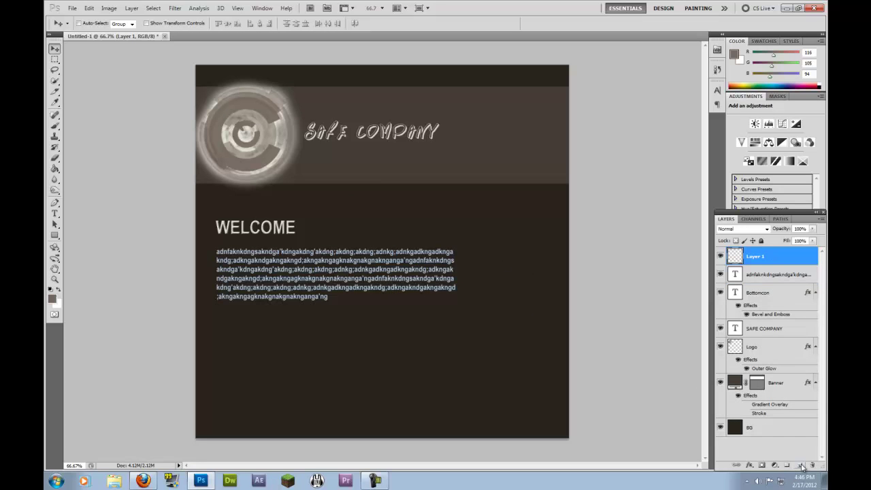
double_click(755, 258)
type("Services")
key("Return")
Type the 'Services:' list of five services in a box below the paragraph.
left_click(55, 213)
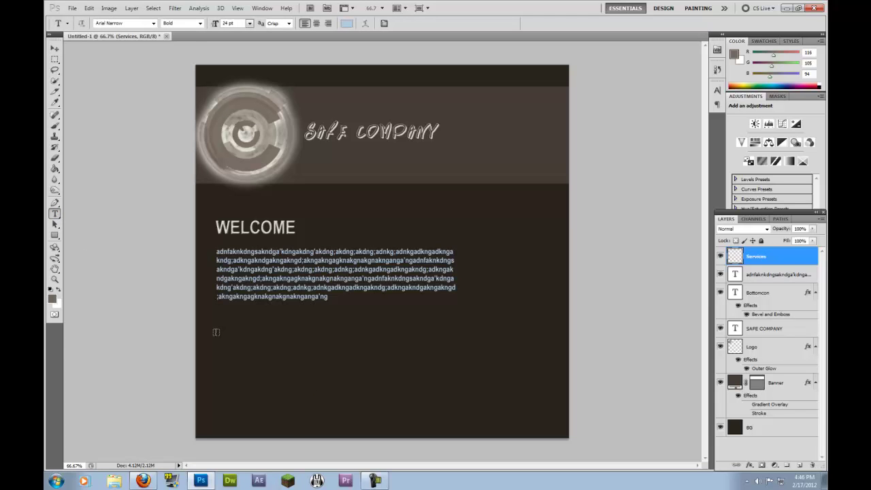
left_click_drag(217, 325, 462, 422)
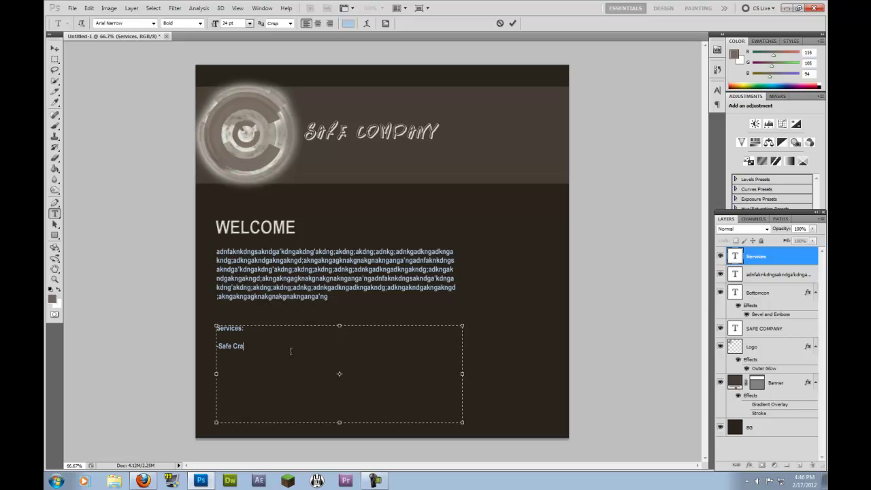
type("cking")
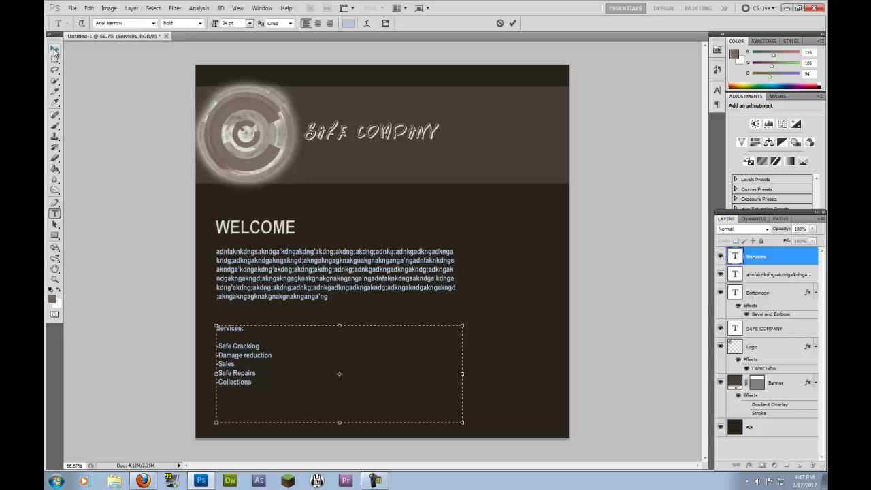
Make the 'Services:' heading 30 pt.
double_click(242, 328)
left_click(250, 24)
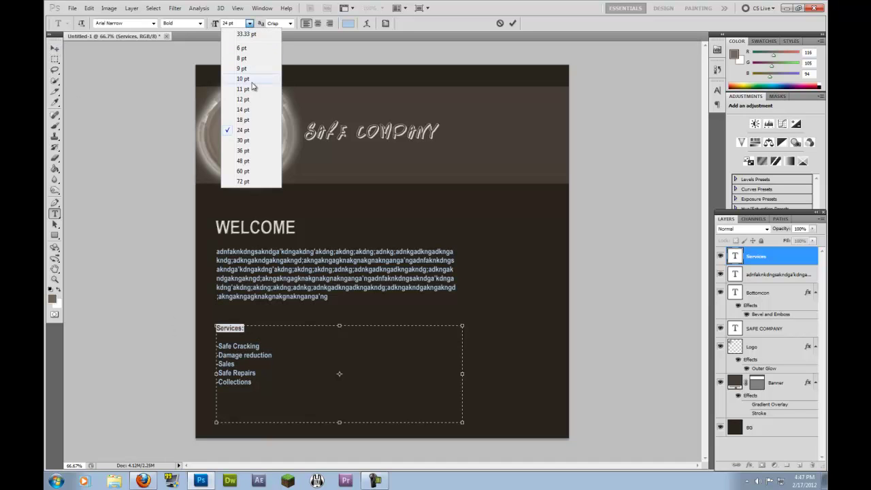
left_click(243, 141)
left_click(272, 381)
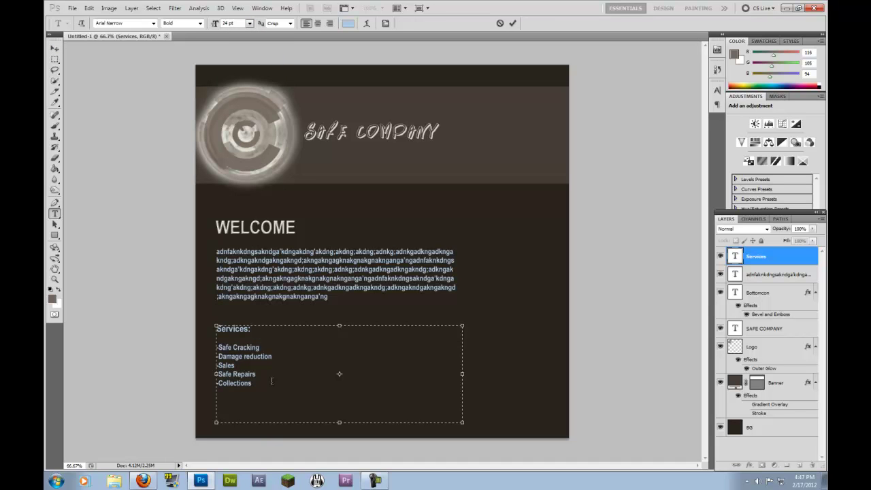
Colour the service list near-white (eaf0f5) and move the block to the right-hand column.
left_click_drag(249, 383, 217, 348)
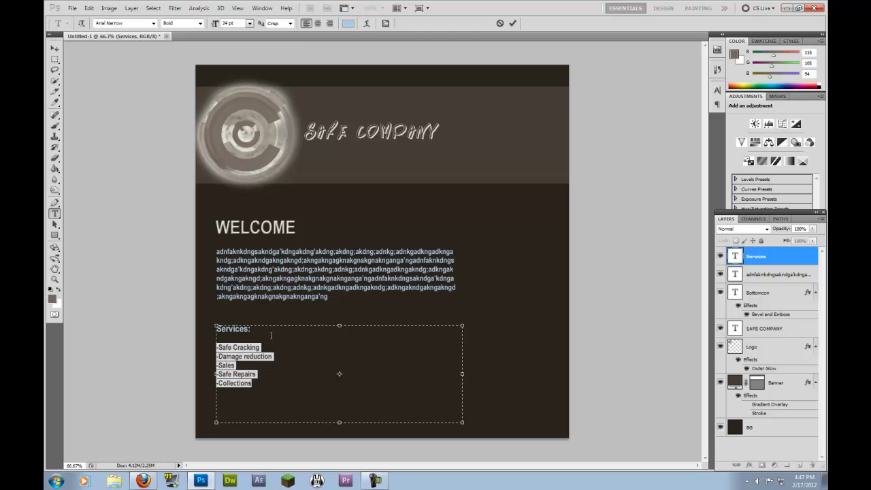
left_click(348, 24)
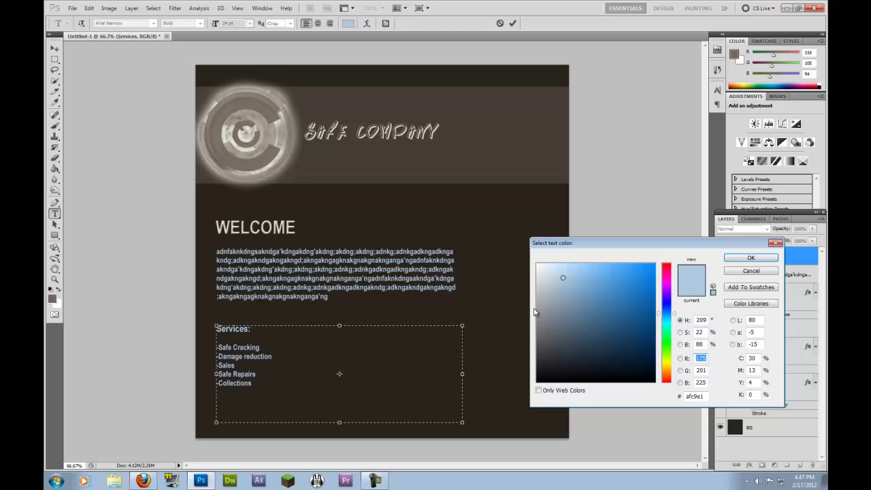
left_click(542, 268)
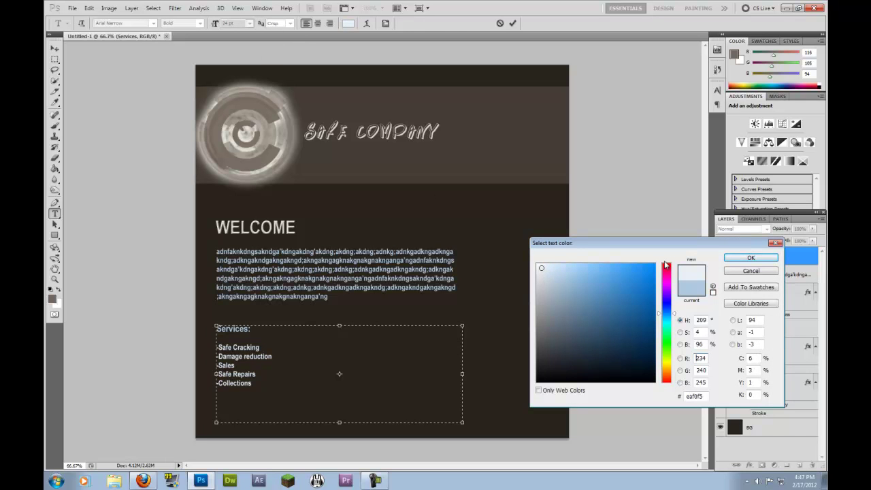
left_click(751, 257)
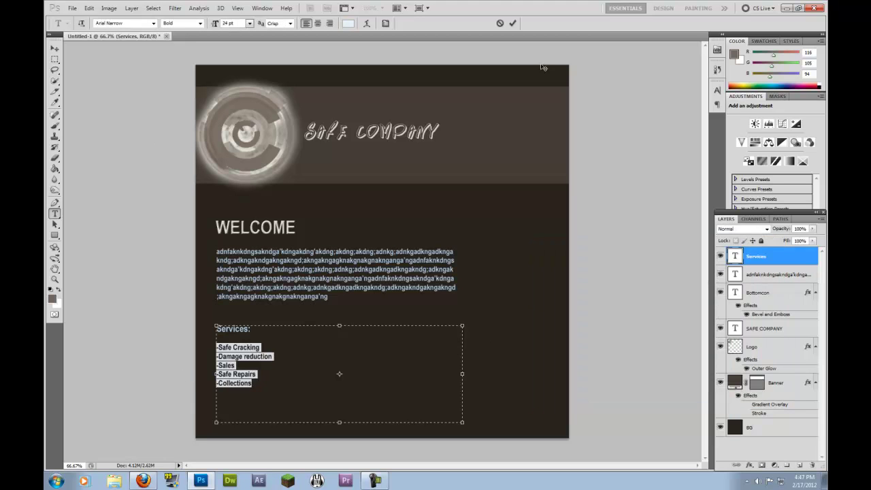
left_click(54, 49)
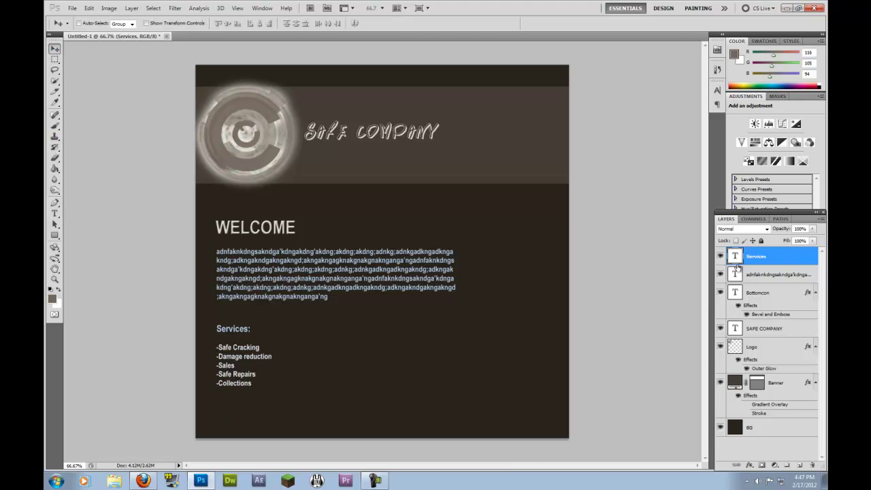
left_click_drag(247, 377, 522, 285)
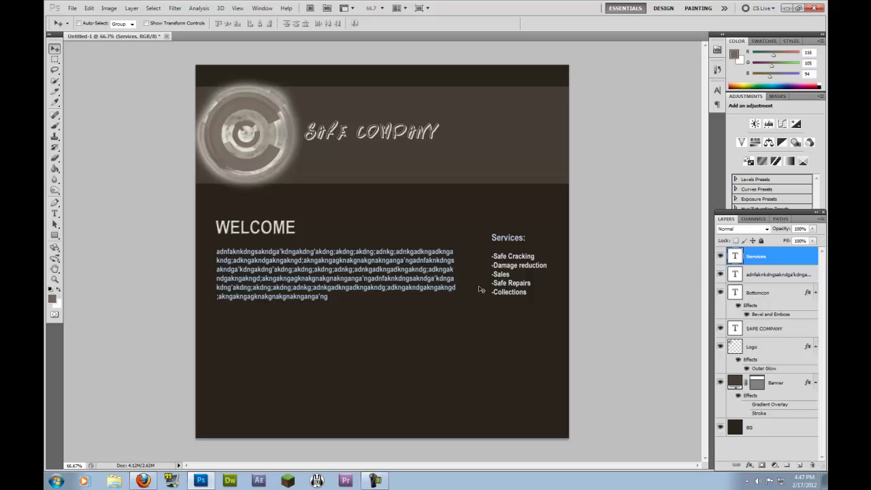
mouse_move(523, 272)
left_mouse_down()
mouse_move(519, 259)
mouse_move(515, 279)
left_mouse_up()
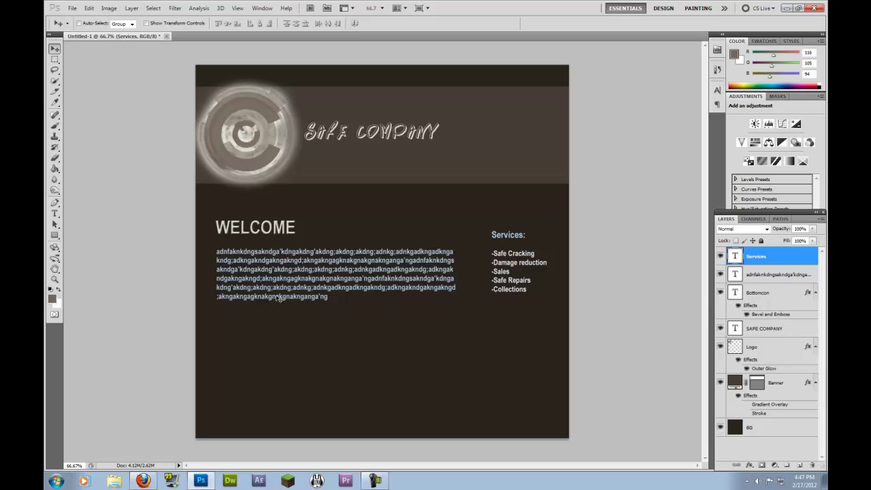
Paste filler text into a wide box near the page bottom on a new layer, at 24 pt.
left_click(799, 465)
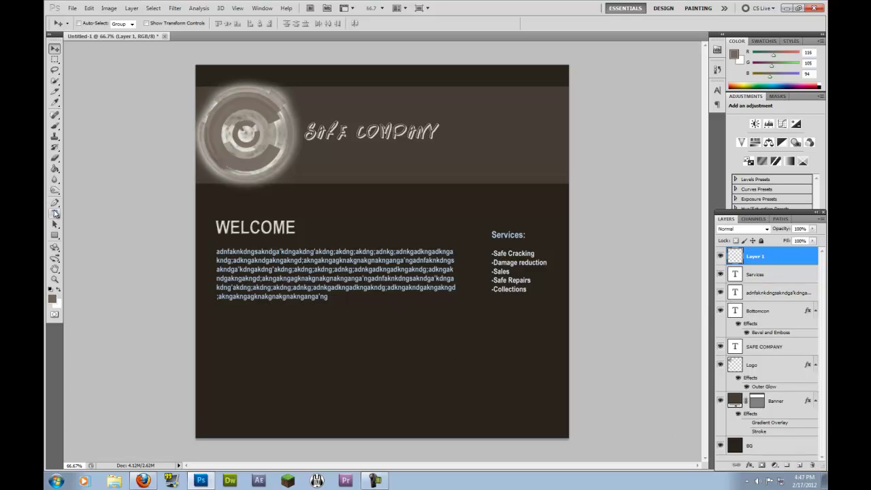
left_click(55, 214)
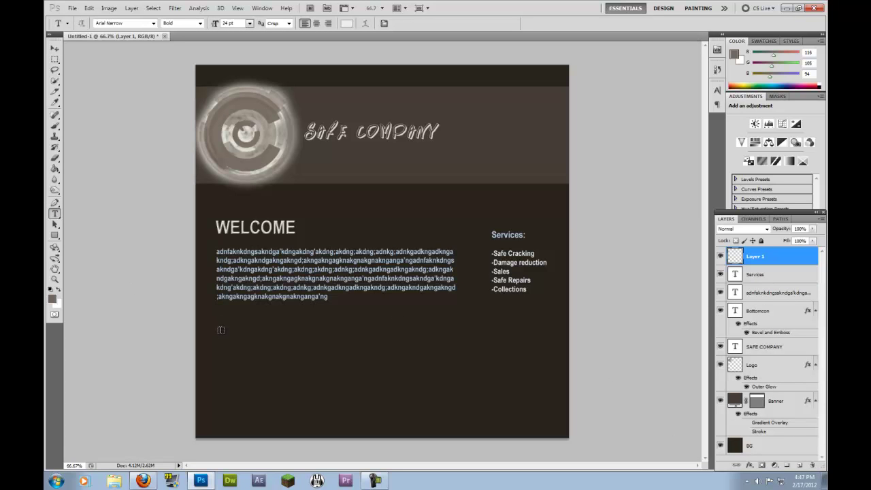
left_click_drag(221, 330, 534, 413)
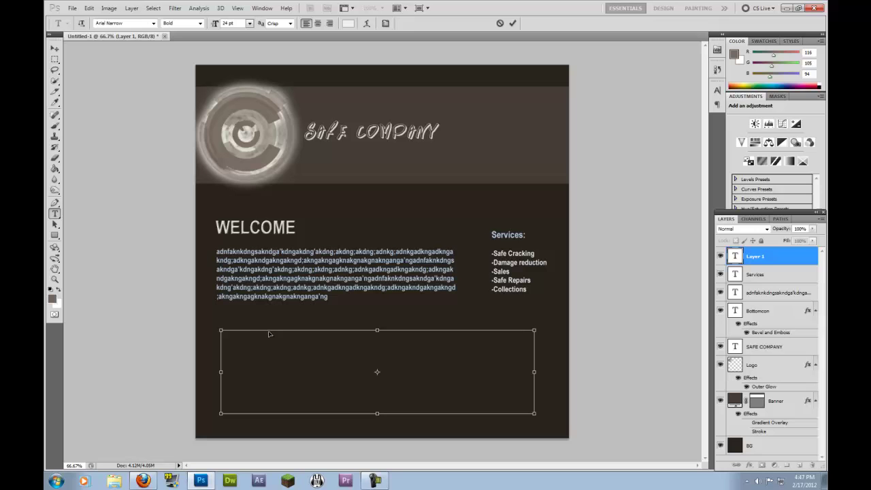
type("adnfakndngsakndga'kdngakdng'akdng;akdng;akdng;adnkg;adnkgadkngadkngakndg;adkngakndgakngakngd;akngakngagknakgnakgnakngangа'ngadnfakndngsakndga'kdngakdng'akdng;akdng;akdng;adnkg;adnkgadkngadkngakndg;adkngakndgakngakngd;akngakngagknakgnakgnakngangа'ngadnfakndngsakndga'kdngakdng'akdng;akdng;akdng;adnkg;adnkgadkngadkngakndg;adkngakndgakngakngd;akngakngagknakgnakgnakngangа'ng")
type("adnfaknkdngsakndga'kdngakdng'akdng;akdng;akdng;adnkg;adnkgadkngadkngakndg;adkngakndgakngakngd;akngakngagknakgnakngnakngangа'ngadnfaknkdngsakndga'kdngakdng'akdng;akdng;akdng;adnkg;adnkgadkngadkngakndg;adkngakndgakngakngd;akngakngagknakgnakngnakngangа'ngadnfaknkdngsakndga'kdngakdng'akdng;akdng;akdng;adnkg;adnkgadkngadkngakndg;adkngakndgakngakngd;akngakngagknakgnakngnakngangа'ng")
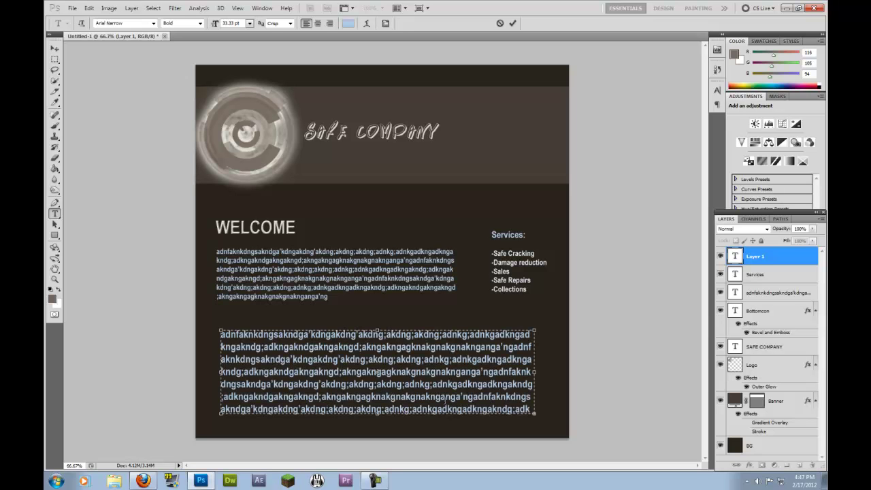
key("ctrl+a")
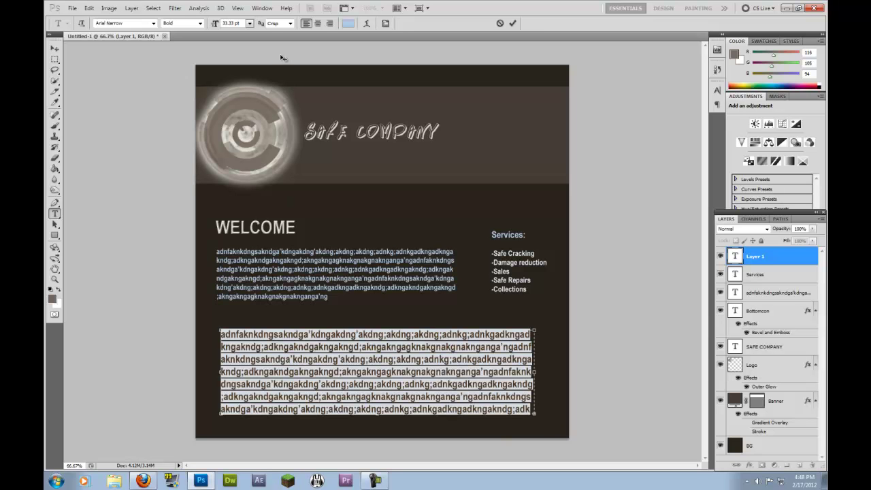
left_click(250, 23)
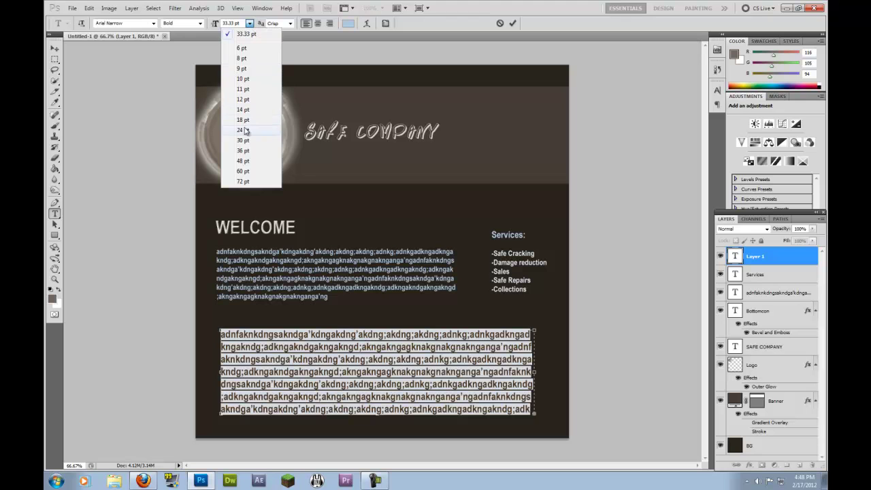
left_click(244, 130)
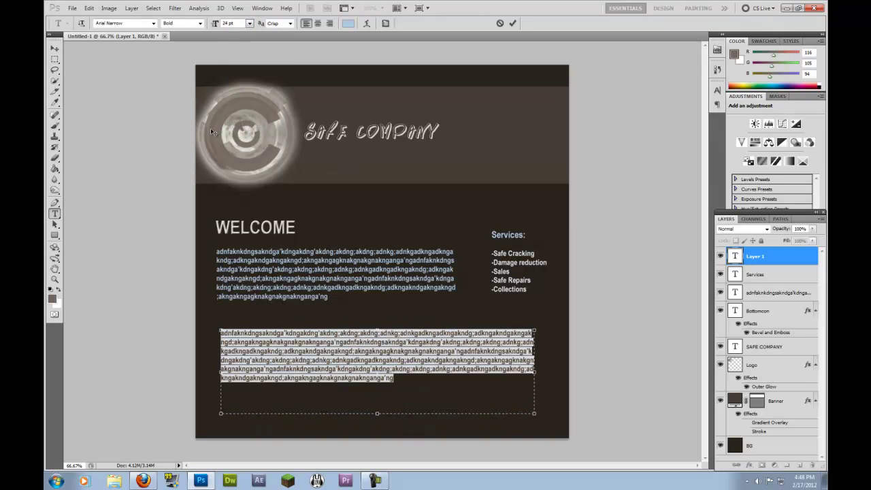
left_click(407, 392)
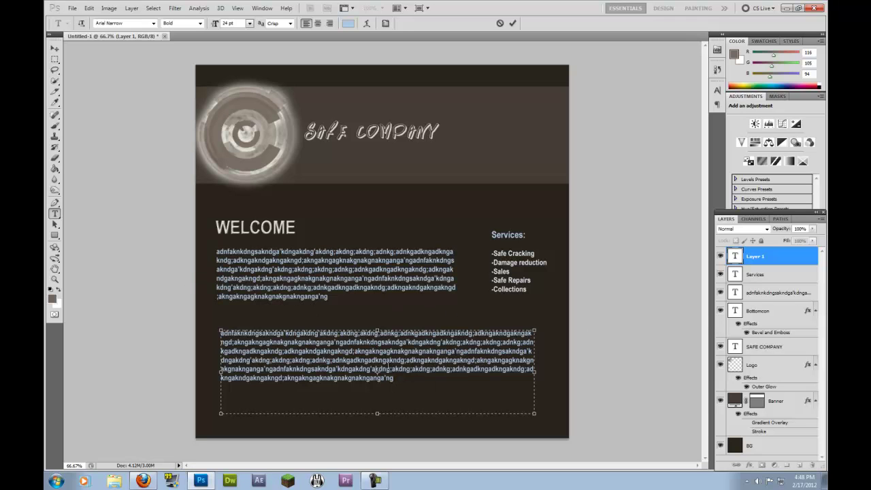
left_click(55, 49)
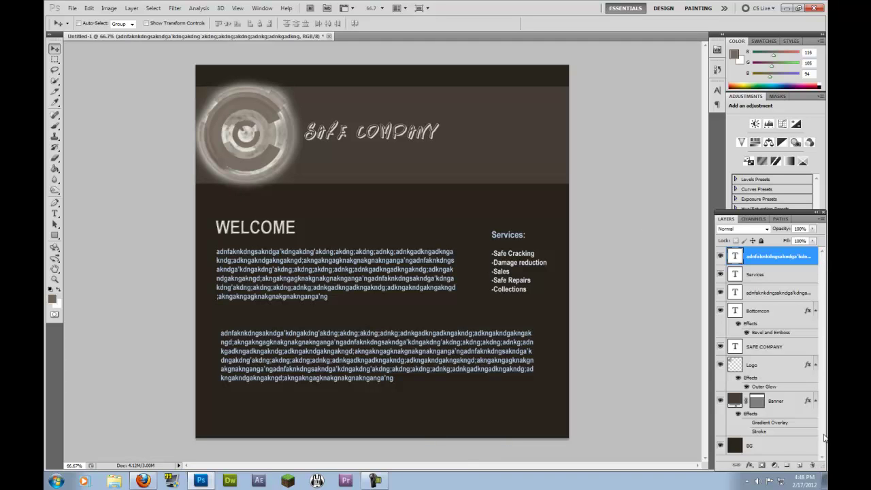
left_click(770, 444)
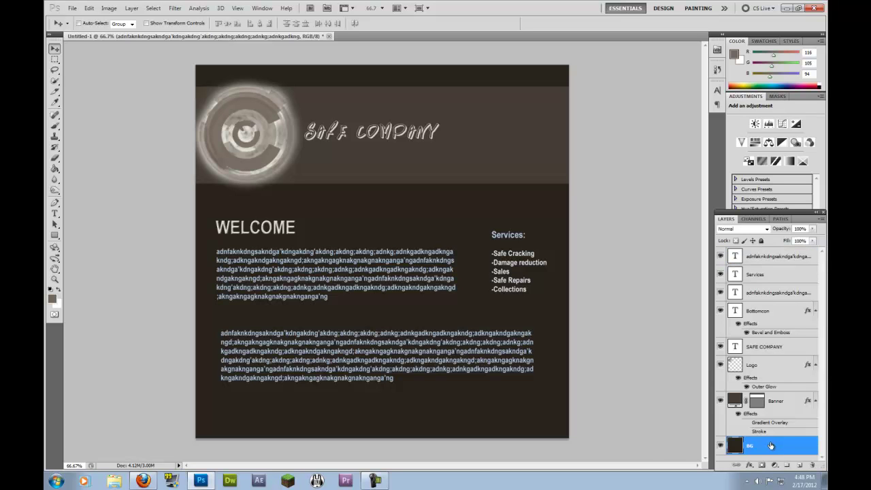
left_click(721, 445)
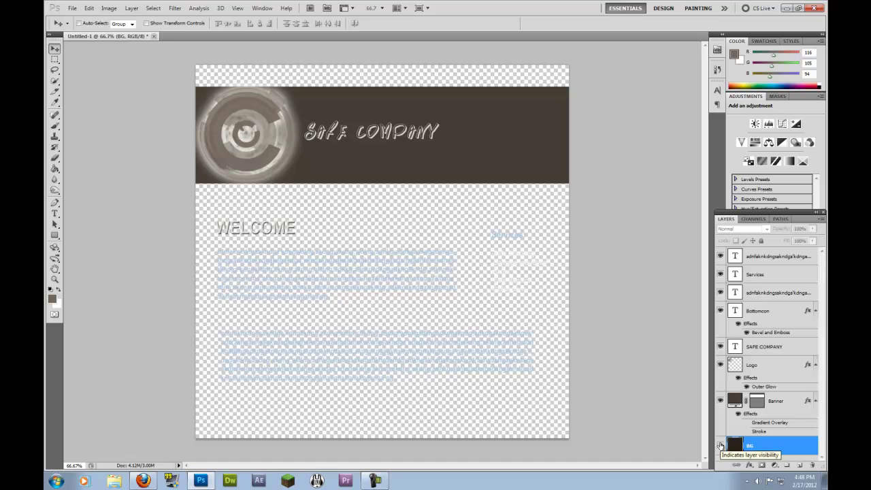
left_click(721, 445)
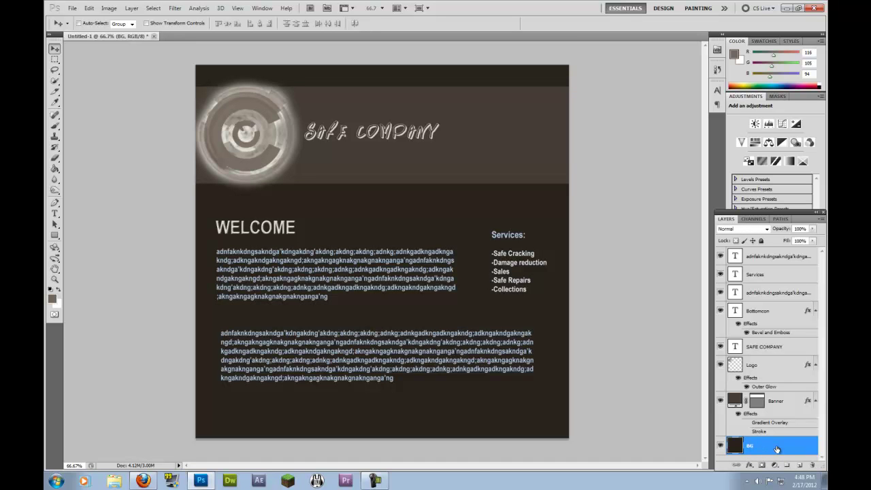
left_click(720, 445)
left_click(720, 446)
left_click(735, 403)
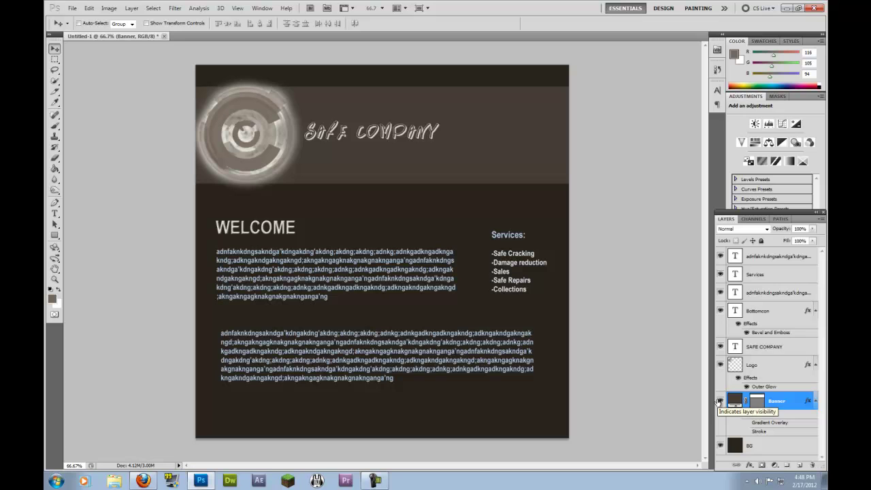
left_click(719, 401)
left_click(719, 401)
left_click(720, 402)
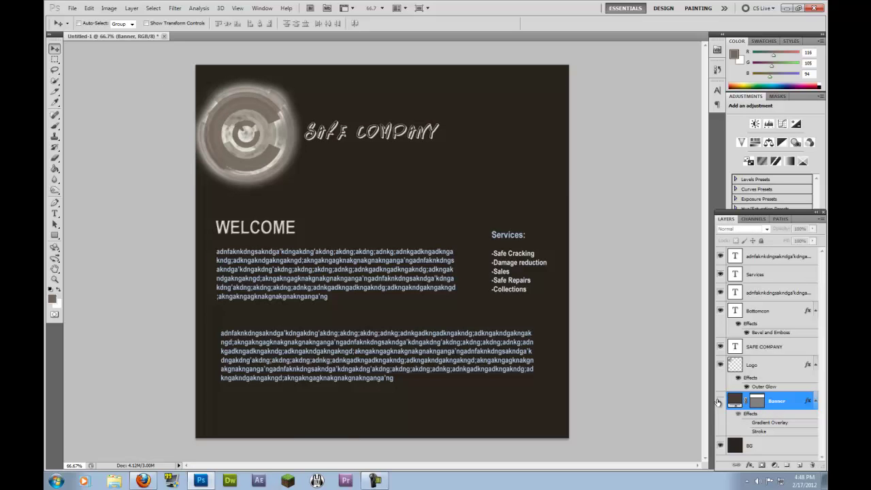
left_click(720, 401)
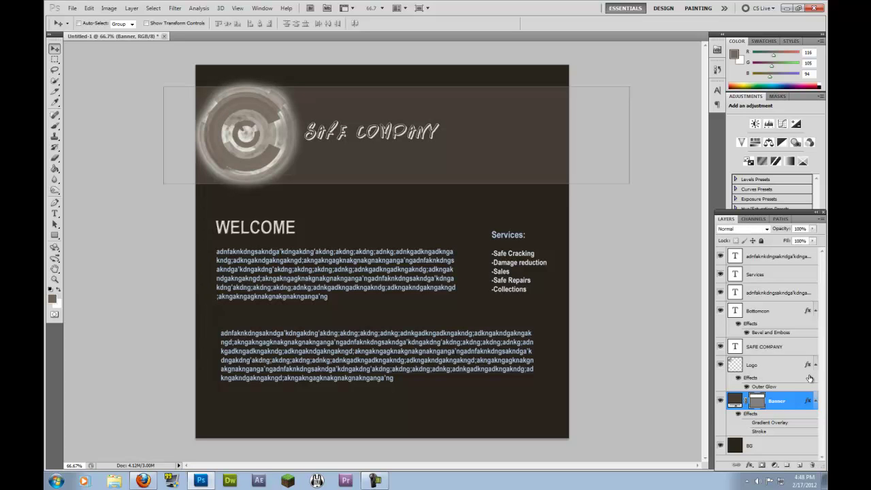
left_click(761, 367)
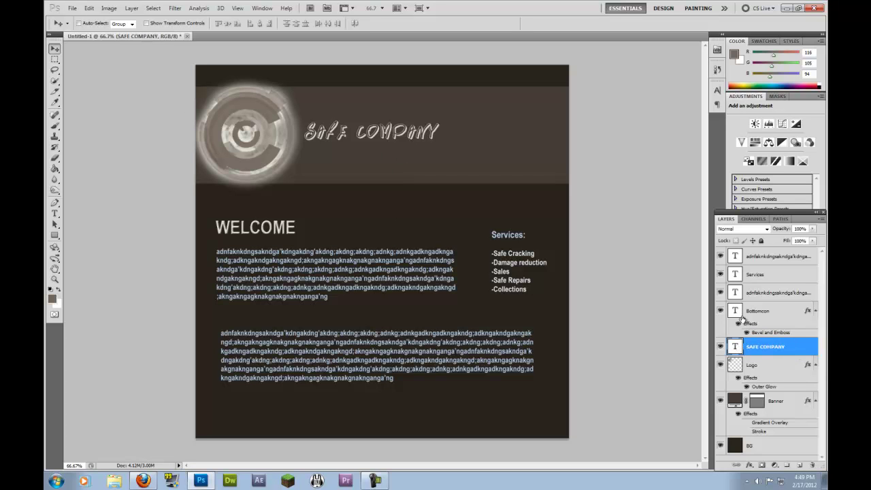
left_click(720, 347)
left_click(720, 347)
left_click(726, 366)
left_click(720, 365)
left_click(721, 366)
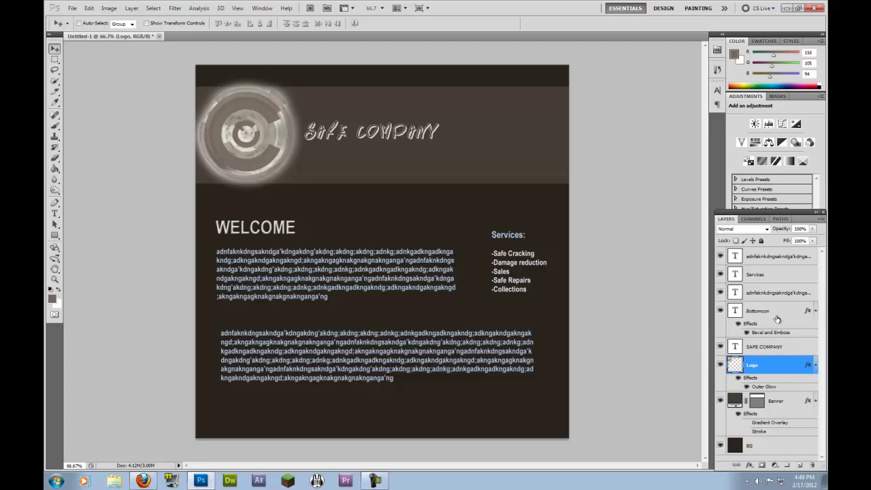
left_click(751, 317)
left_click(720, 313)
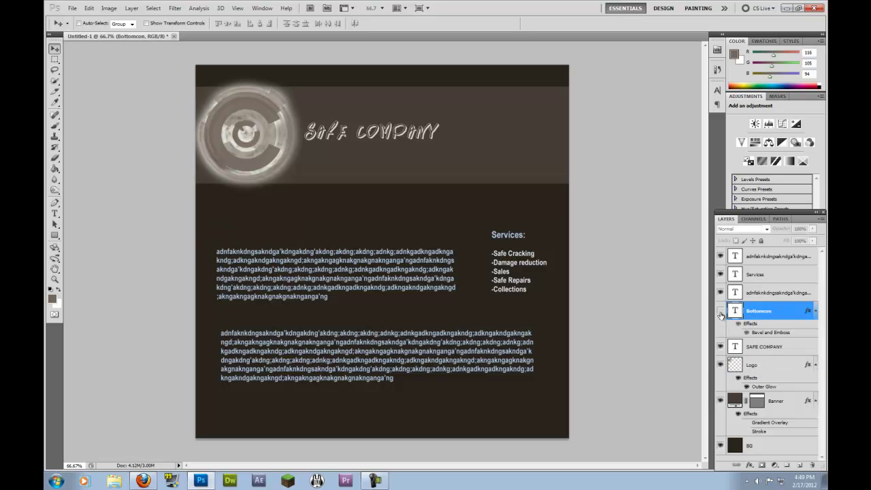
left_click(720, 312)
left_click(721, 313)
left_click(721, 312)
left_click(721, 295)
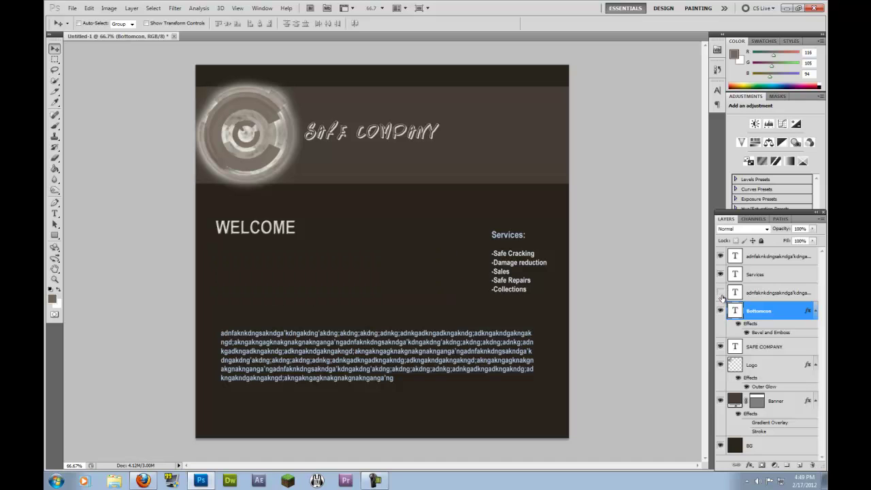
left_click(721, 294)
left_click(721, 294)
left_click(721, 294)
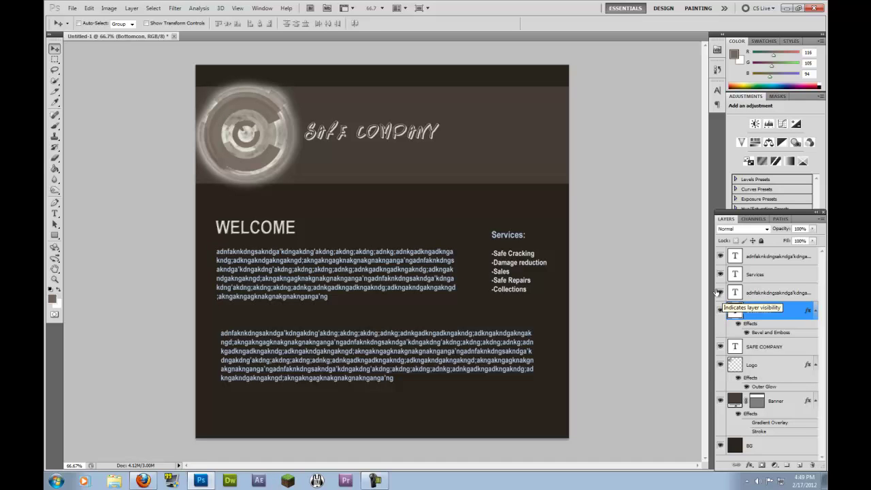
left_click(721, 275)
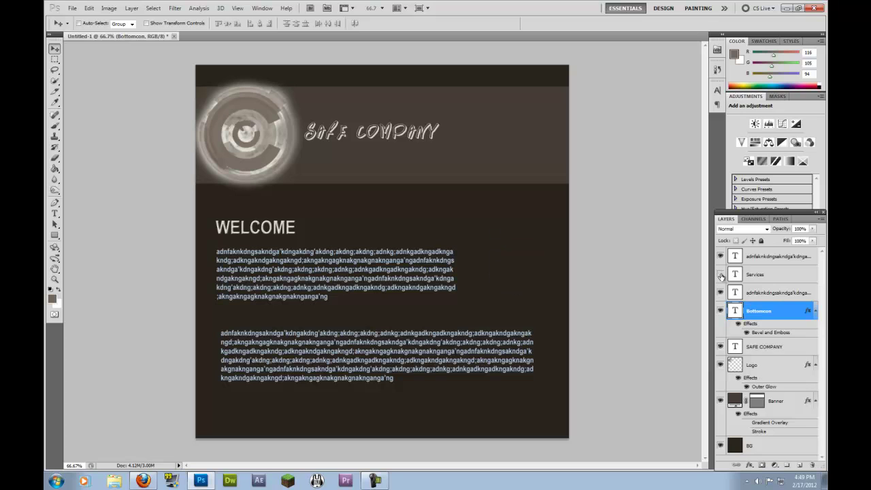
left_click(720, 275)
left_click(720, 274)
left_click(721, 275)
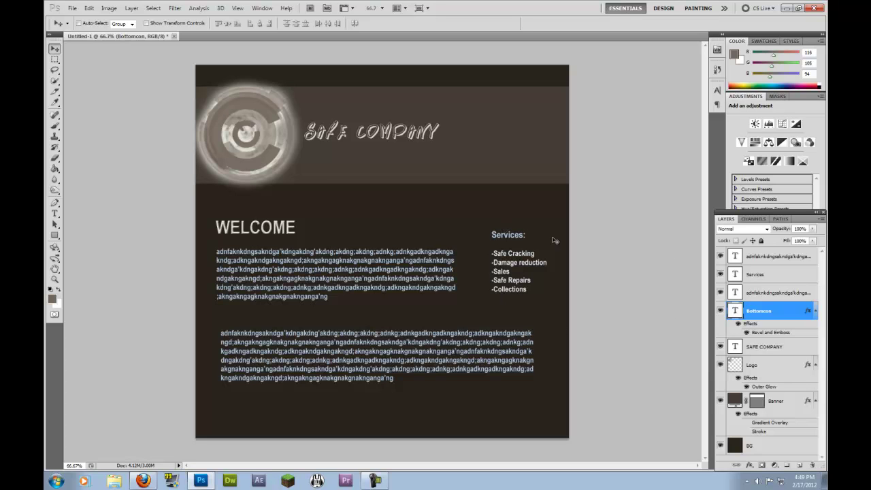
left_click(722, 292)
left_click(721, 293)
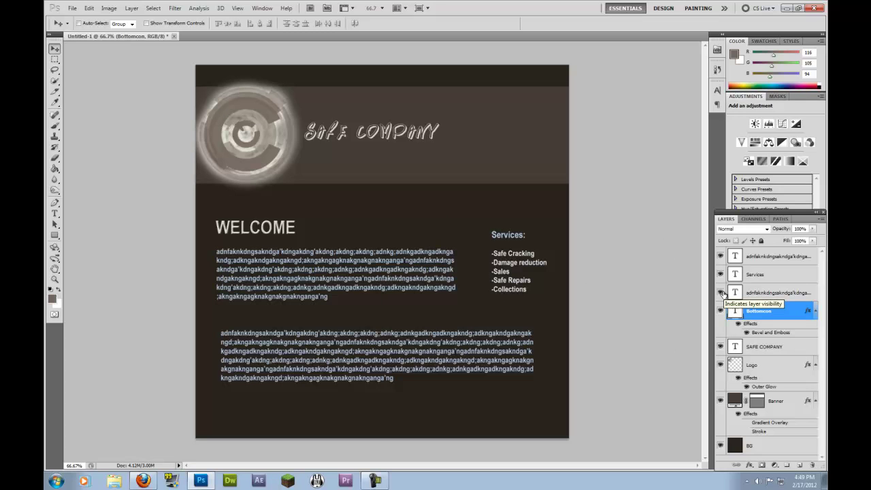
left_click(721, 292)
left_click(721, 293)
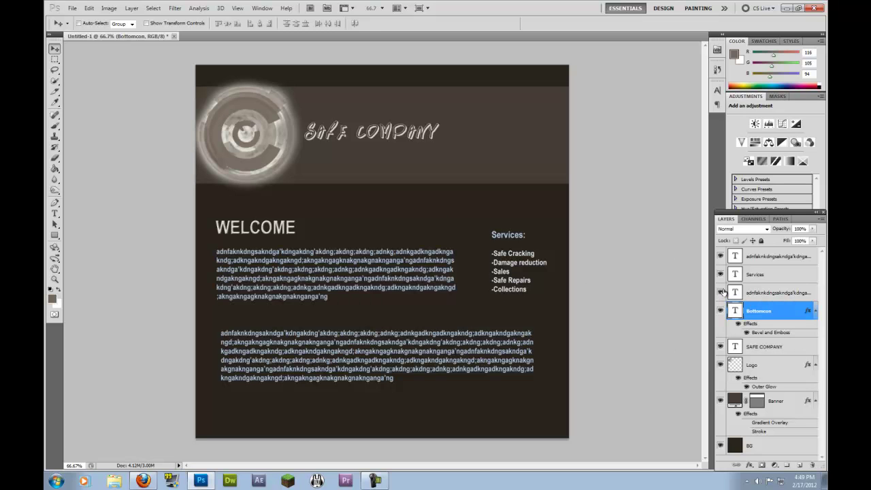
left_click(720, 256)
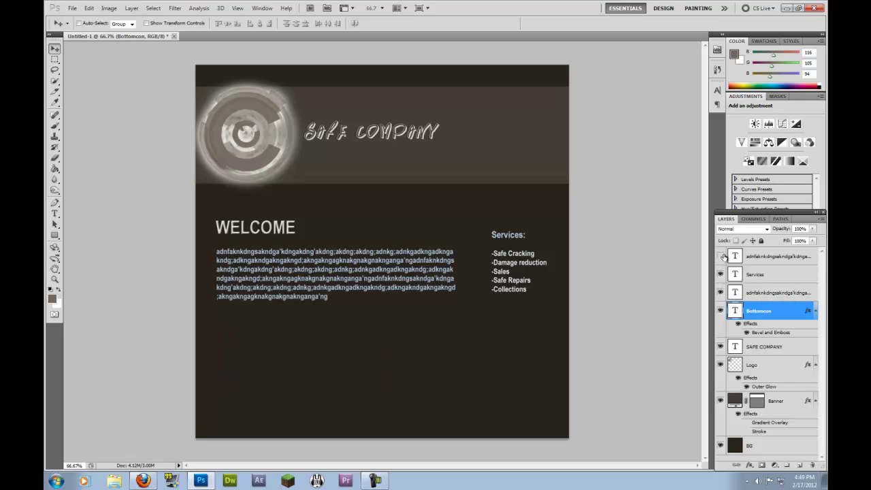
left_click(721, 256)
left_click(721, 256)
left_click(721, 256)
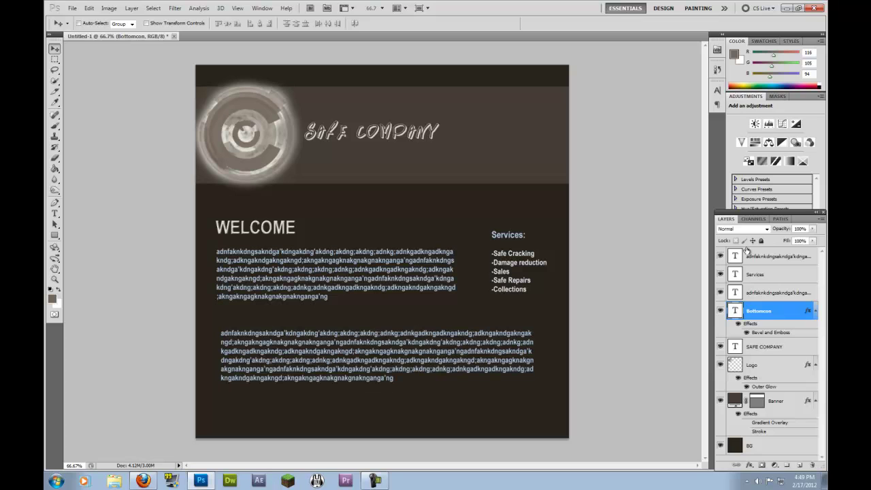
left_click_drag(732, 310, 732, 464)
Add a new top layer named MENU.
left_click(752, 262)
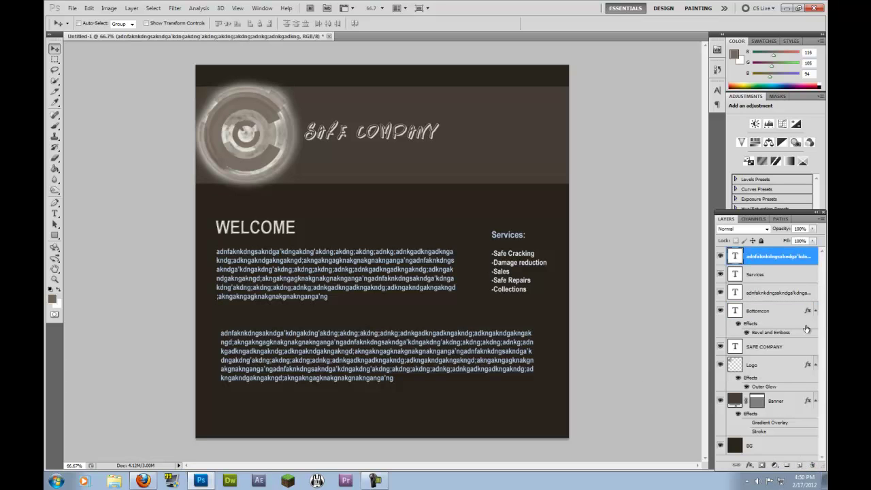
left_click(800, 466)
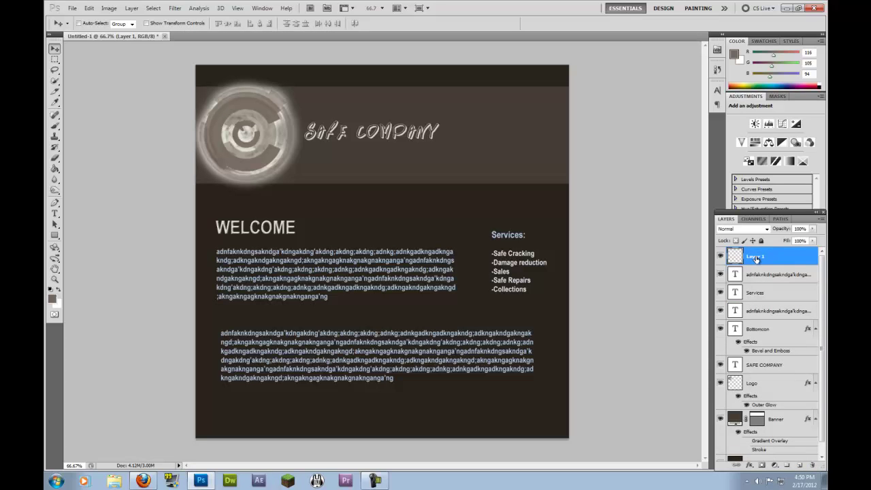
double_click(756, 257)
type("MENU")
key("Return")
Set near-white #fcfbfa, 10 pt text and draw a menu text box just below the banner.
left_click(55, 214)
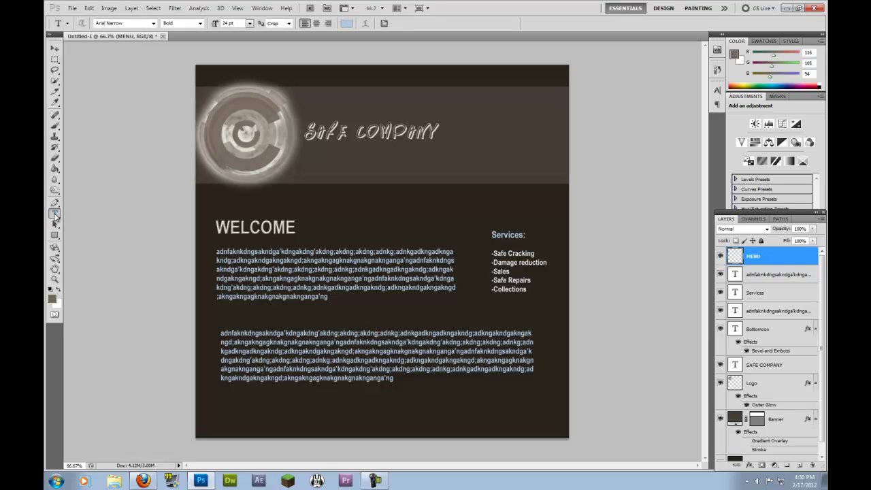
left_click(52, 299)
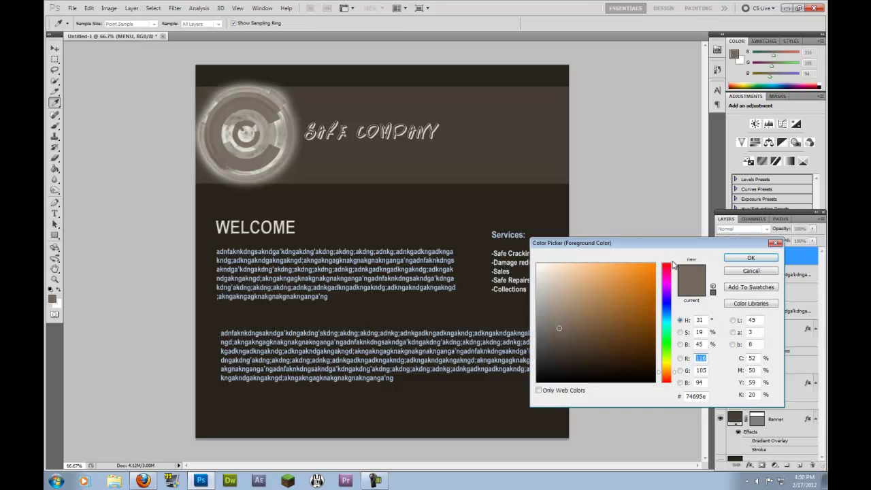
left_click(537, 266)
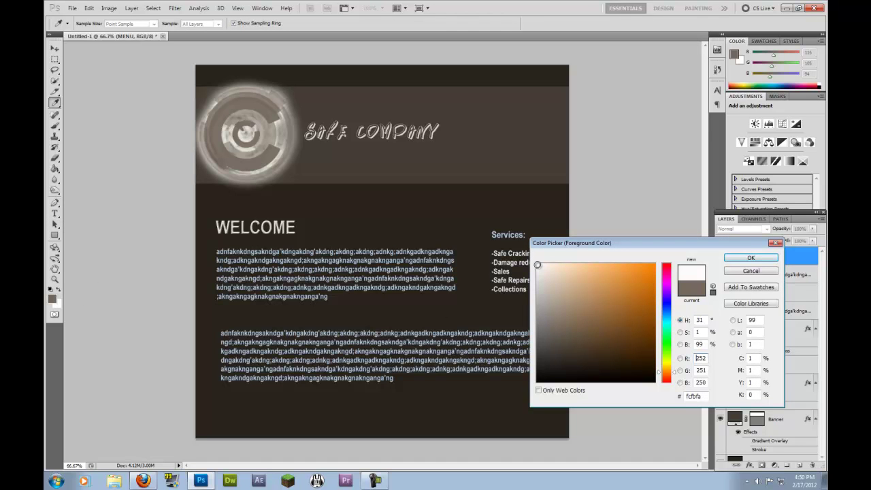
left_click(751, 258)
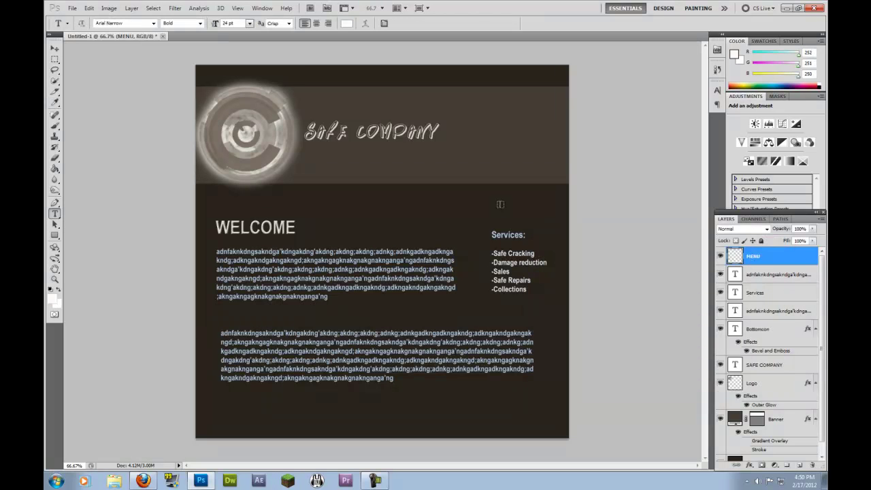
left_click(249, 24)
left_click(247, 84)
left_click_drag(279, 185, 562, 203)
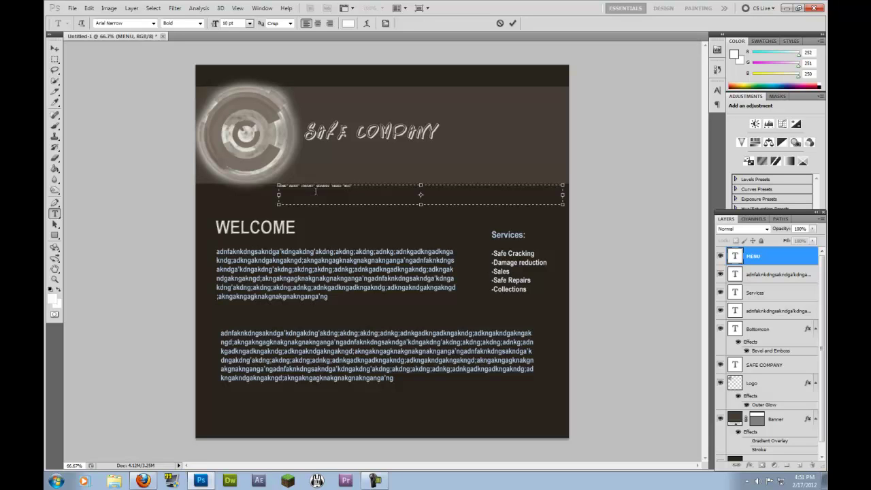
Enlarge the whole HOME … INFO menu line to 30 pt.
left_click_drag(365, 184, 113, 166)
left_click(249, 23)
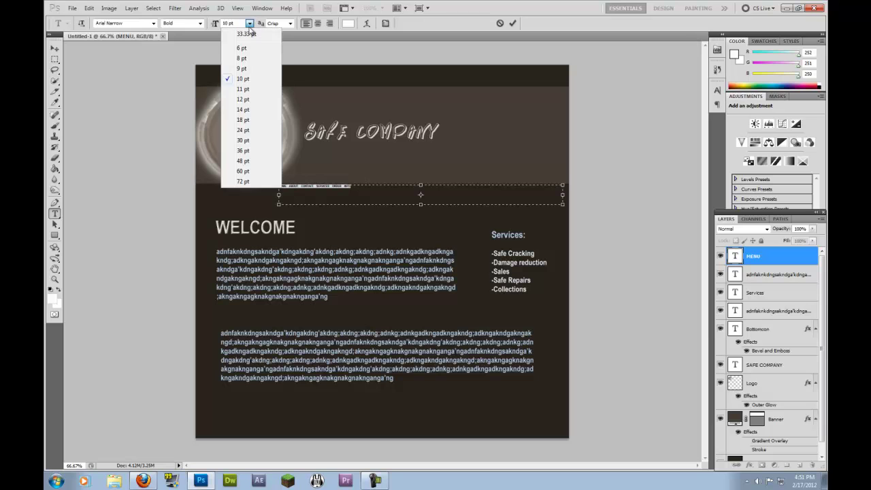
left_click(249, 120)
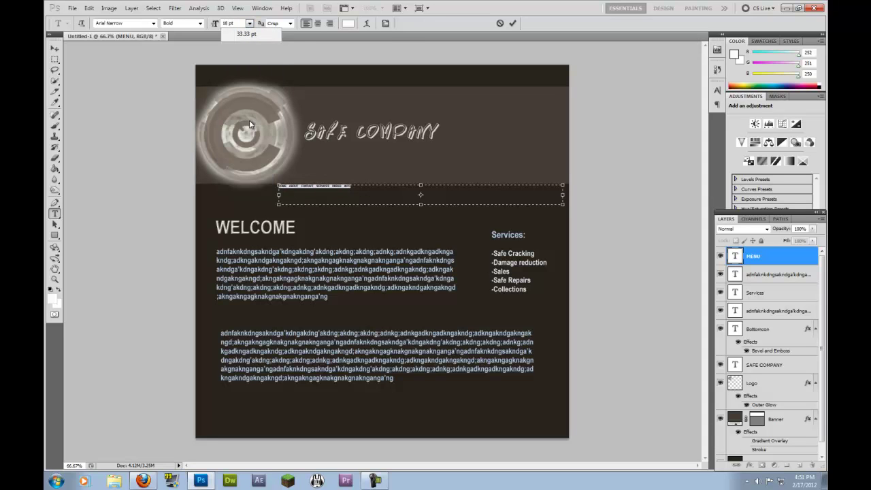
left_click(250, 24)
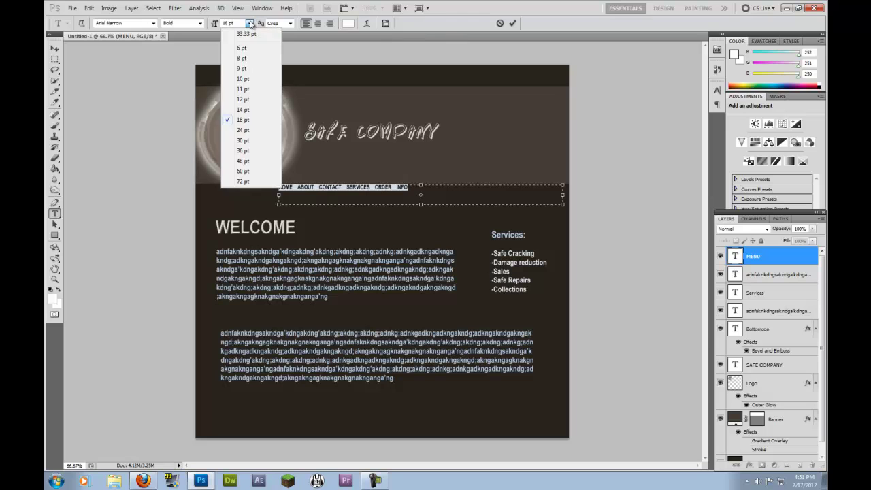
left_click(249, 151)
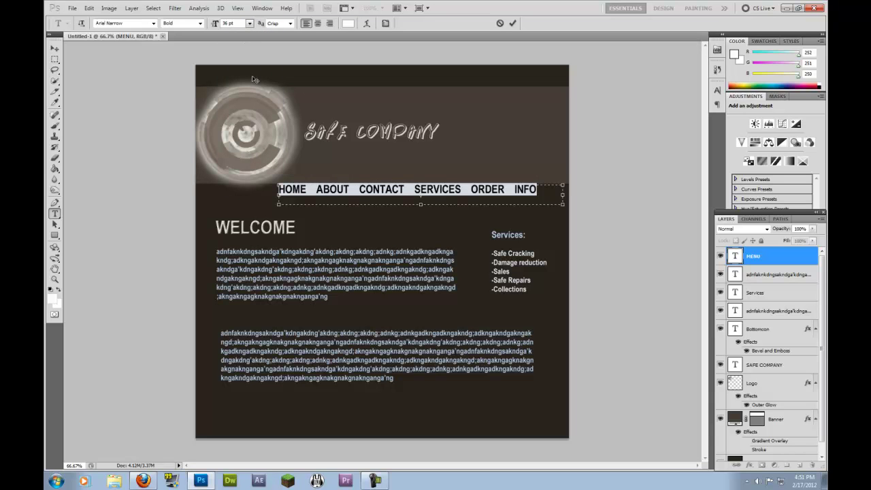
left_click(249, 23)
left_click(247, 140)
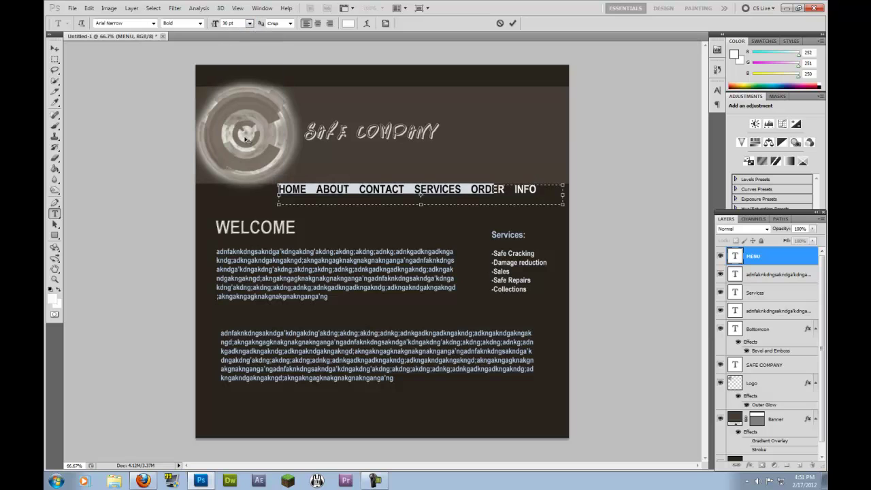
Move the menu row under the banner and nudge it slightly left.
left_click(58, 50)
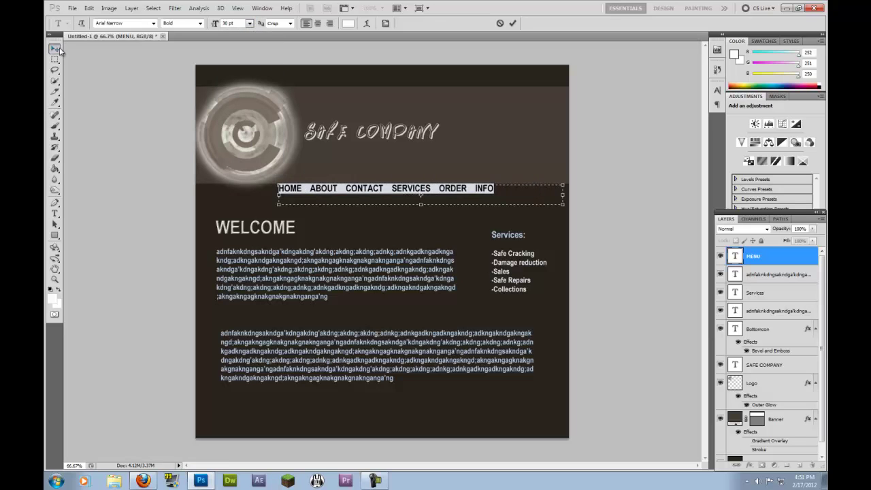
left_click_drag(415, 190, 474, 199)
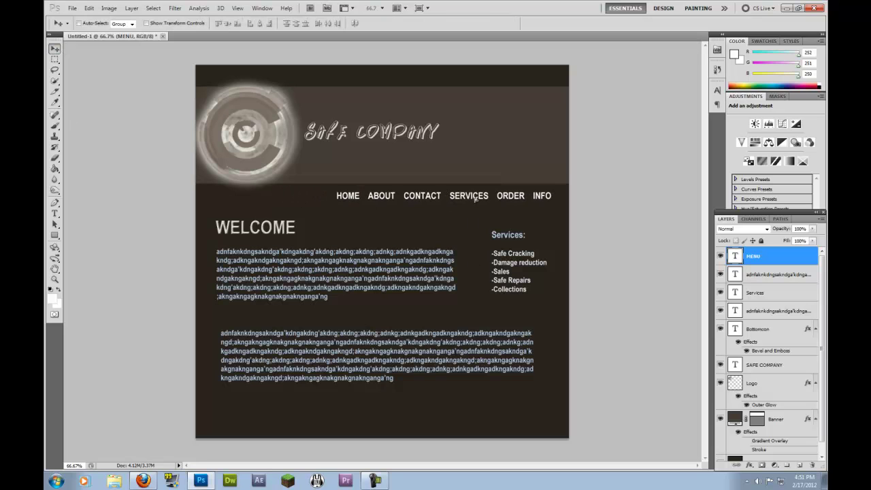
key("shift+Left")
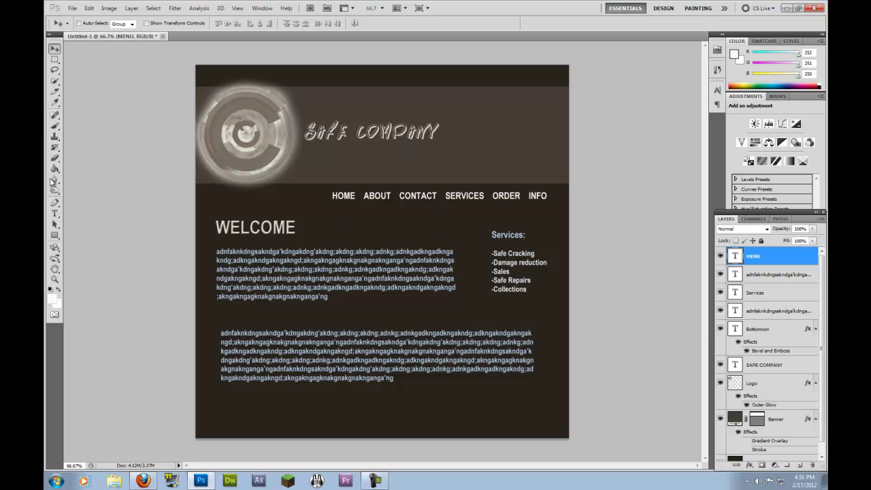
Set all the menu text to the BN Deep Blue font at 36 pt.
left_click(55, 213)
left_click(446, 198)
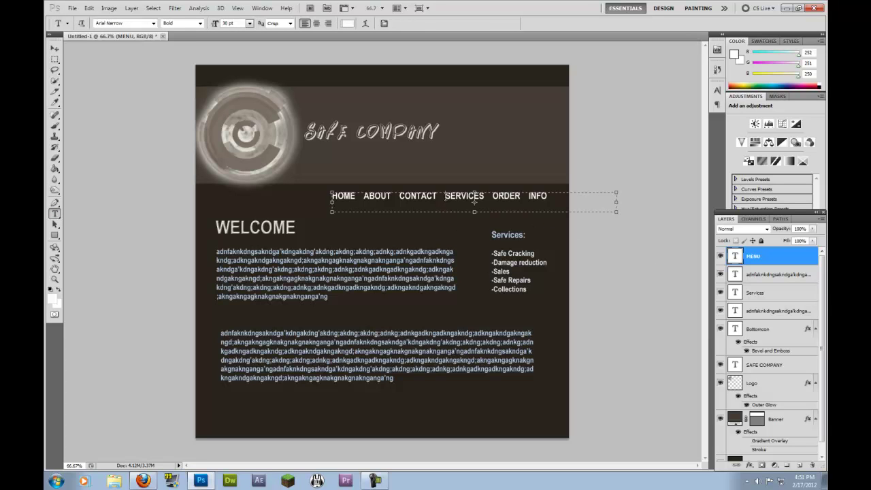
key("ctrl+a")
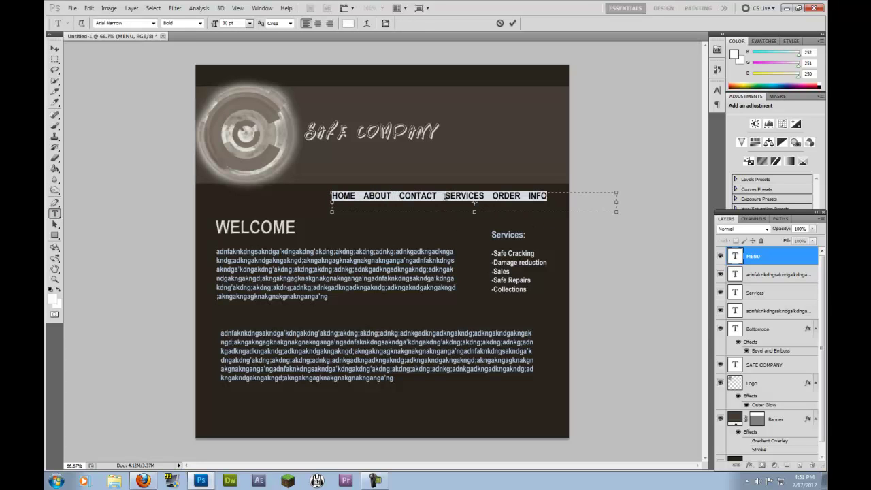
left_click(123, 23)
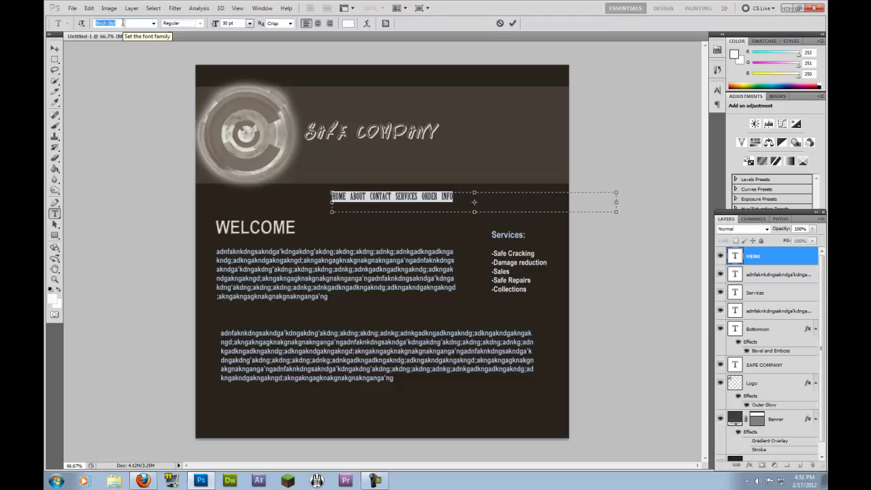
type("Blue")
key("Down")
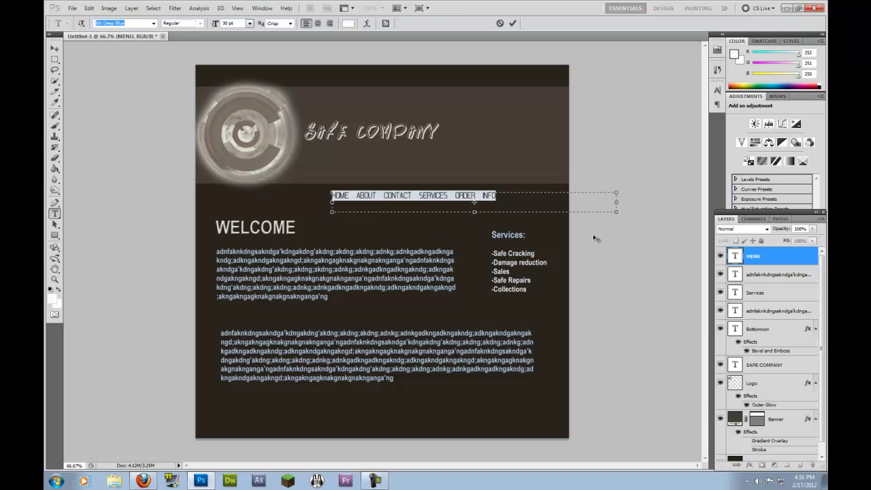
left_click(249, 26)
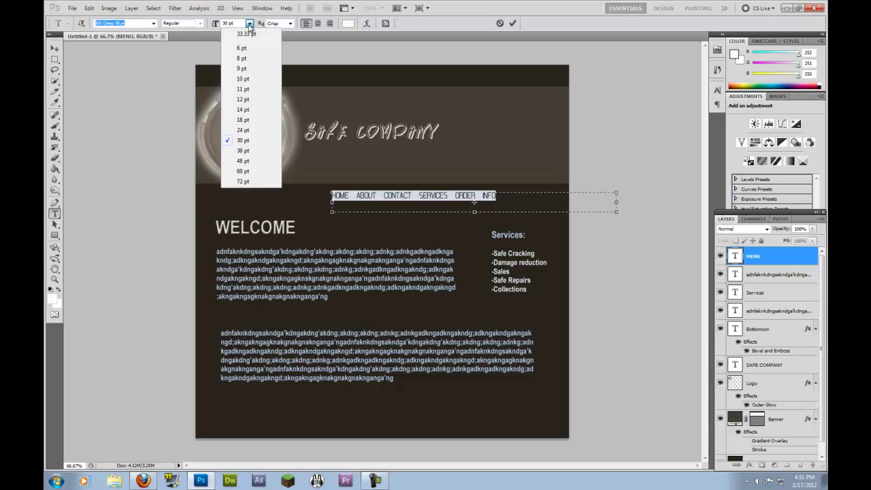
left_click(249, 155)
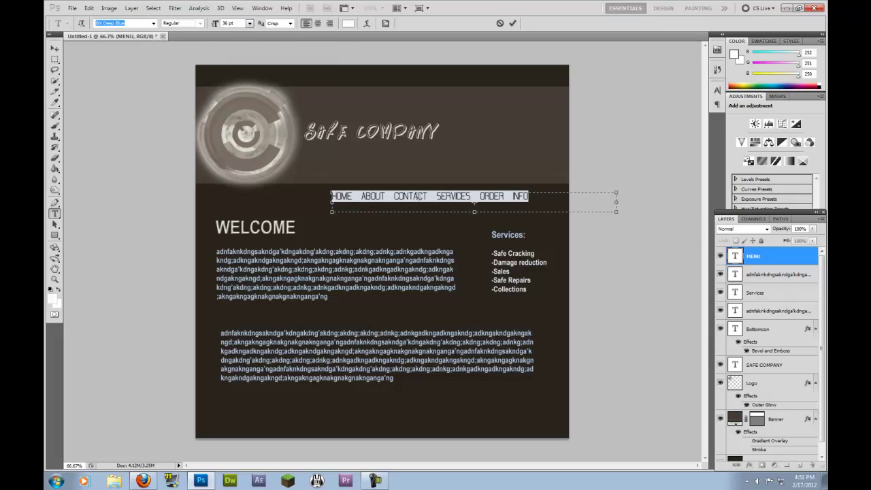
Commit the text edit and open Blending Options for the MENU layer.
left_click(739, 254)
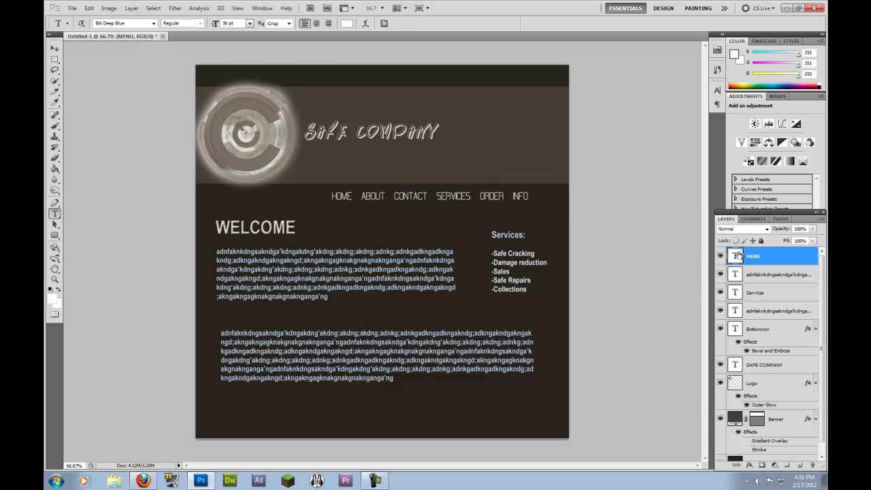
right_click(739, 254)
left_click(730, 268)
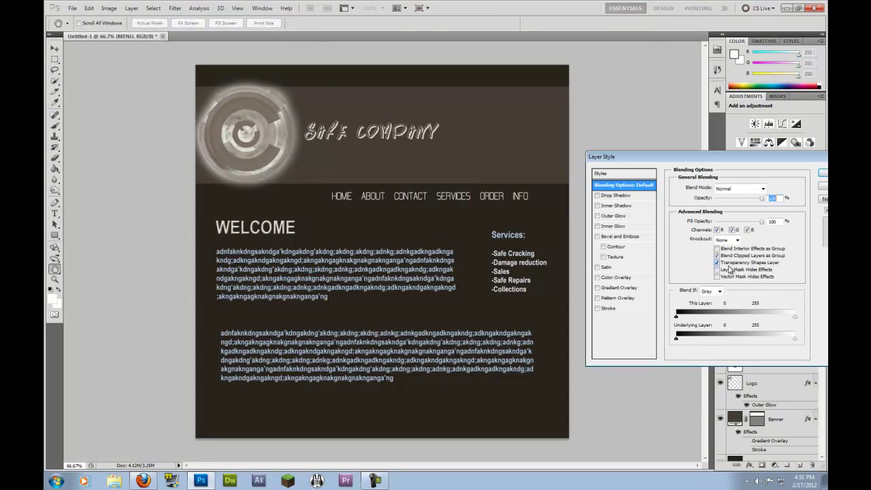
Add an outer glow to the menu text in muted grey 848274.
left_click(609, 216)
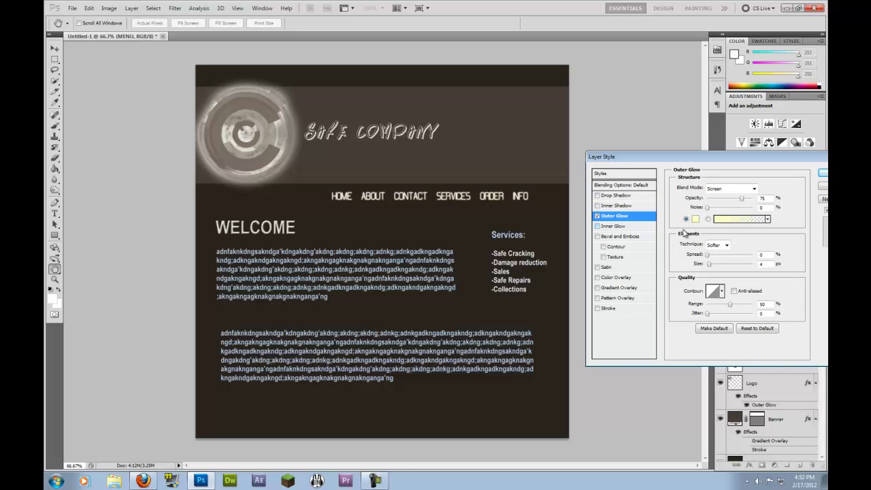
left_click(695, 218)
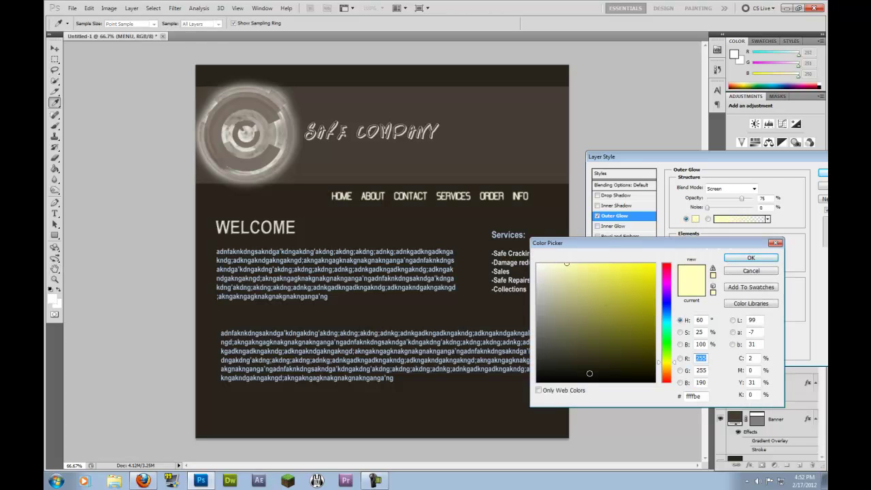
left_click_drag(671, 356, 671, 365)
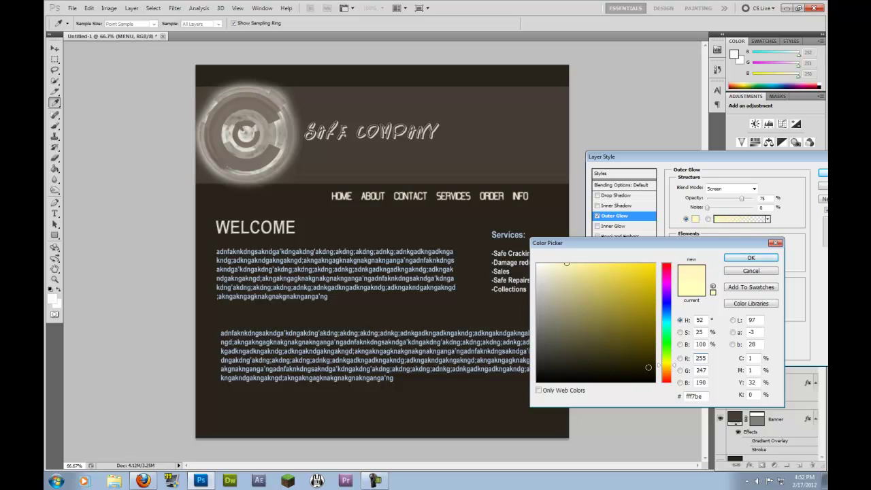
mouse_move(574, 362)
left_mouse_down()
mouse_move(551, 352)
mouse_move(542, 266)
left_mouse_up()
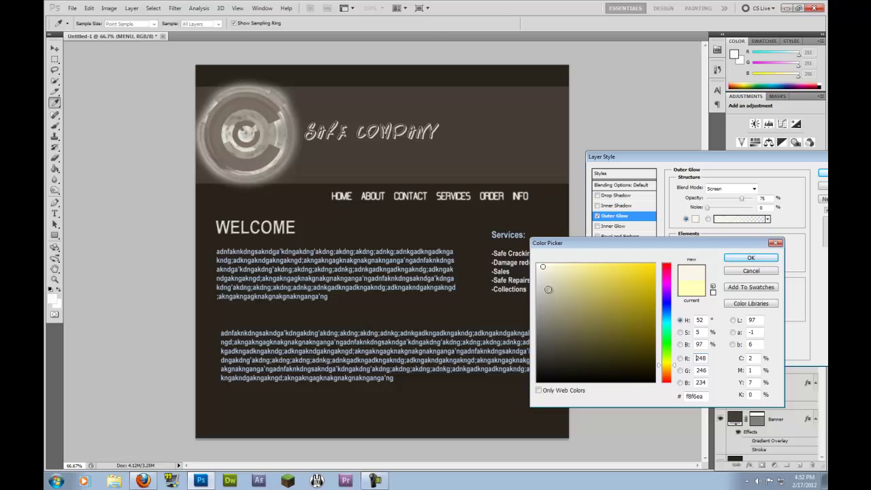
left_click_drag(548, 333, 551, 320)
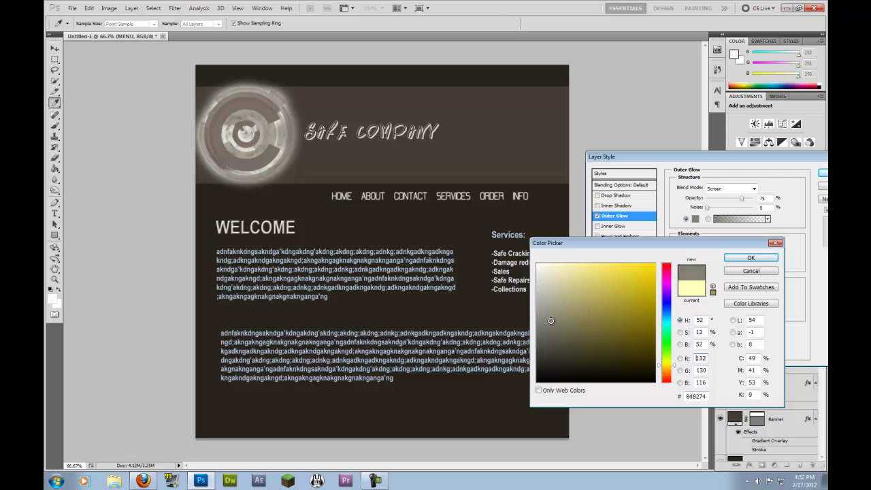
left_click(749, 258)
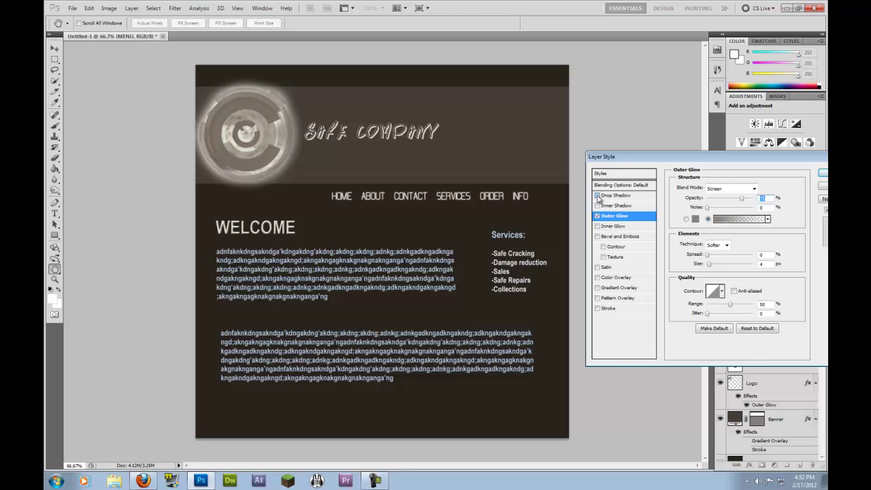
Add a drop shadow to the menu text with a 94° angle.
left_click(602, 196)
left_click(616, 196)
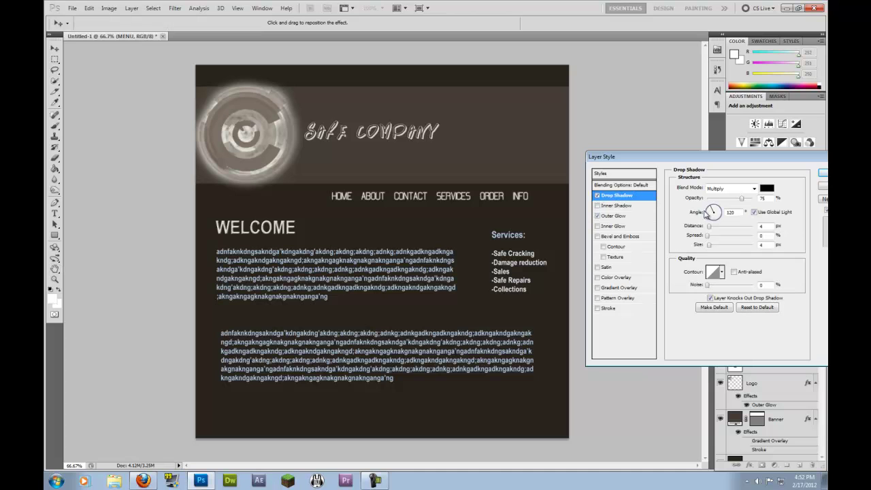
left_click_drag(715, 211, 720, 250)
left_click(711, 229)
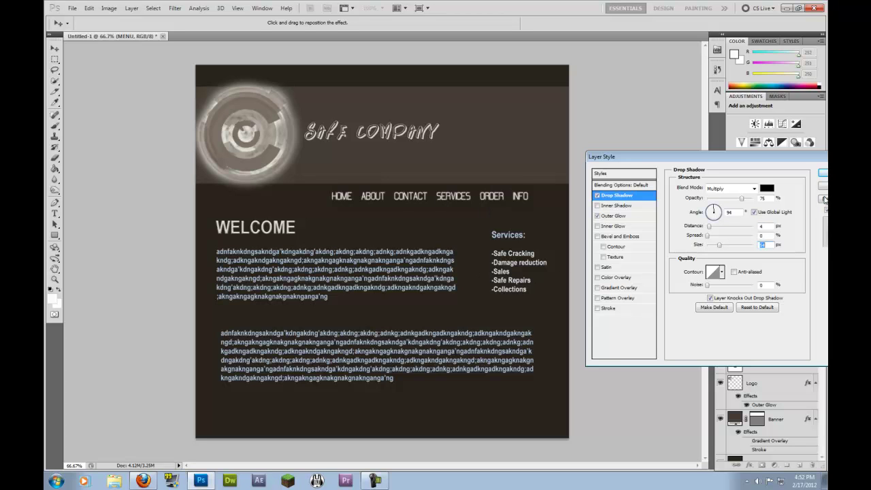
left_click(821, 174)
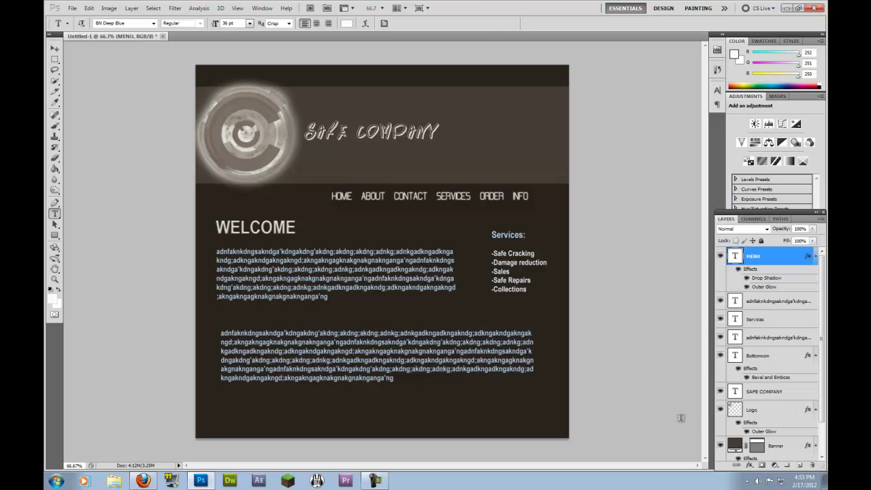
left_click_drag(825, 293, 825, 395)
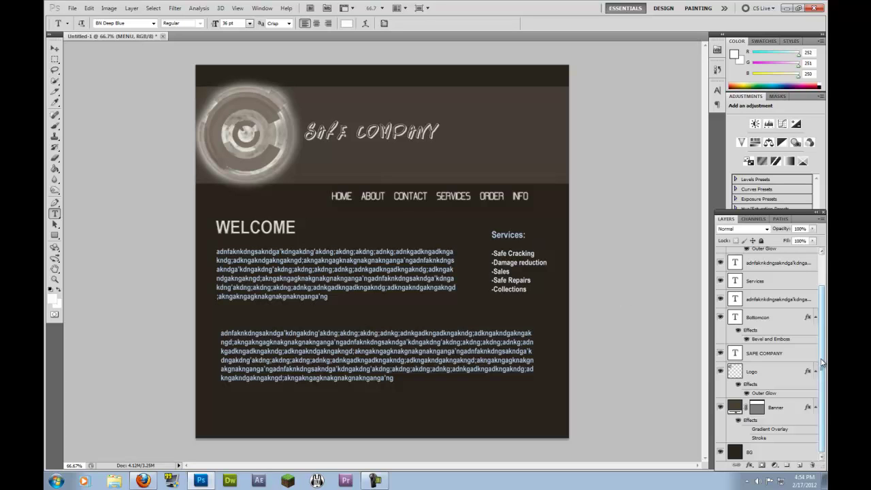
mouse_move(824, 359)
left_mouse_down()
mouse_move(823, 319)
mouse_move(822, 371)
left_mouse_up()
left_click(720, 452)
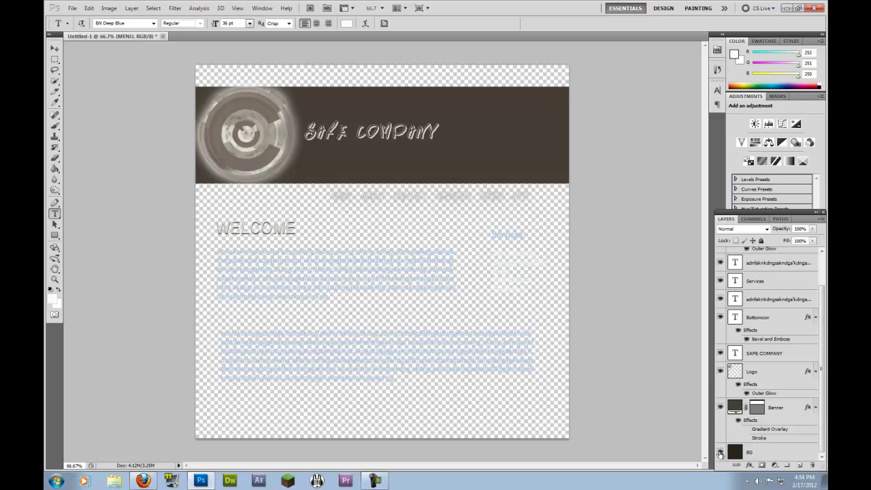
left_click(720, 452)
left_click(720, 453)
left_click(720, 452)
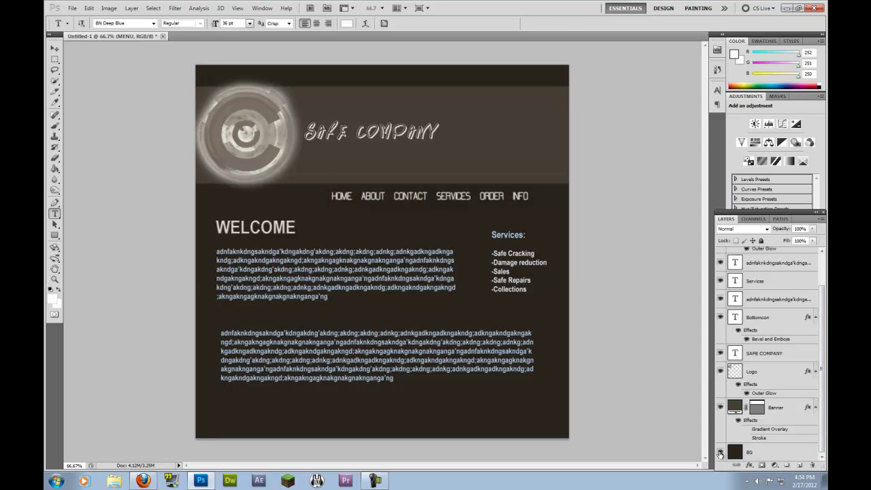
left_click(758, 454)
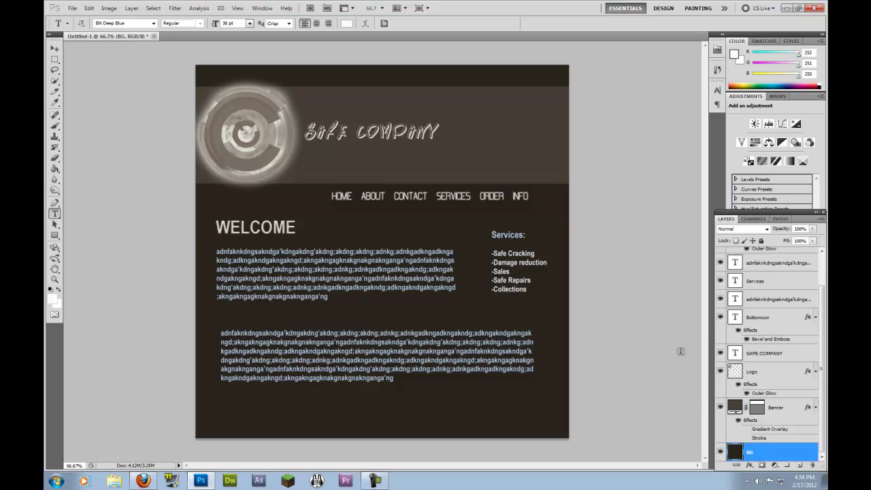
left_click_drag(825, 390, 825, 346)
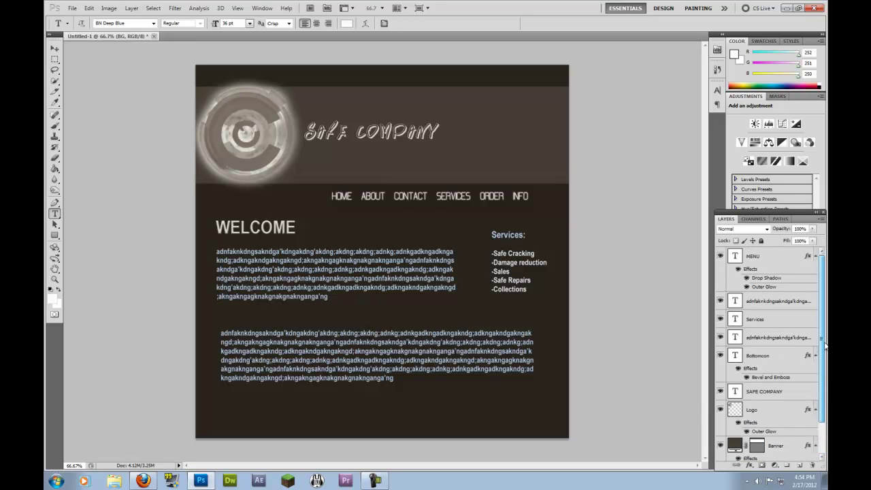